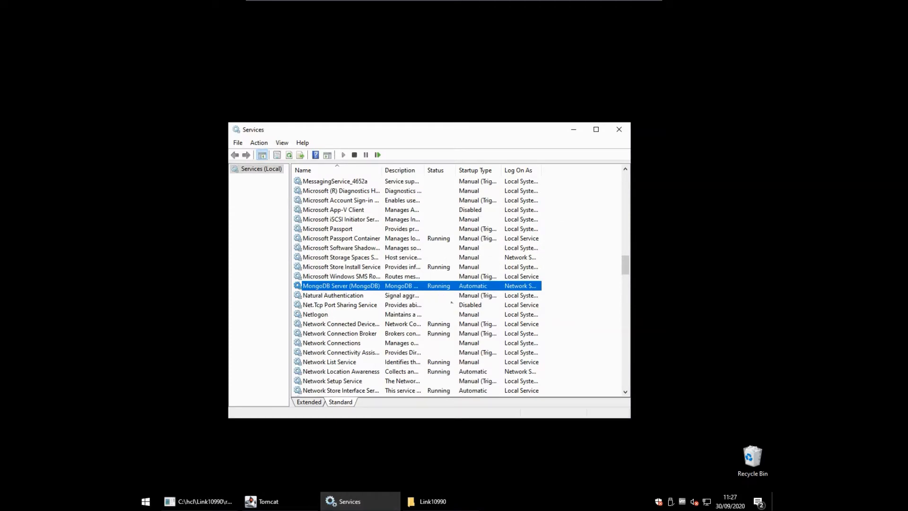
With MongoDB Server confirmed Running, minimise Services and bring up the Tomcat console.
click(574, 130)
click(284, 503)
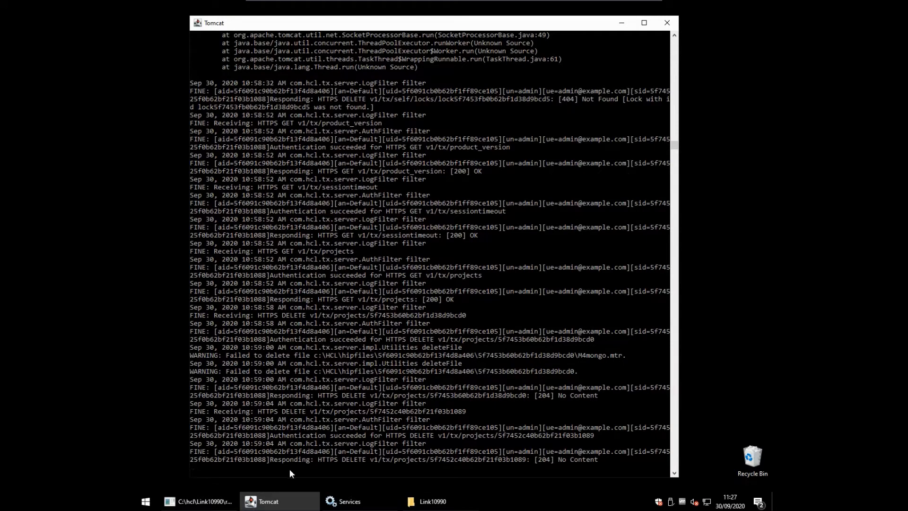
Minimise the Tomcat console after checking its DELETE v1/tx/projects 204 No Content entries.
mouse_move(293, 498)
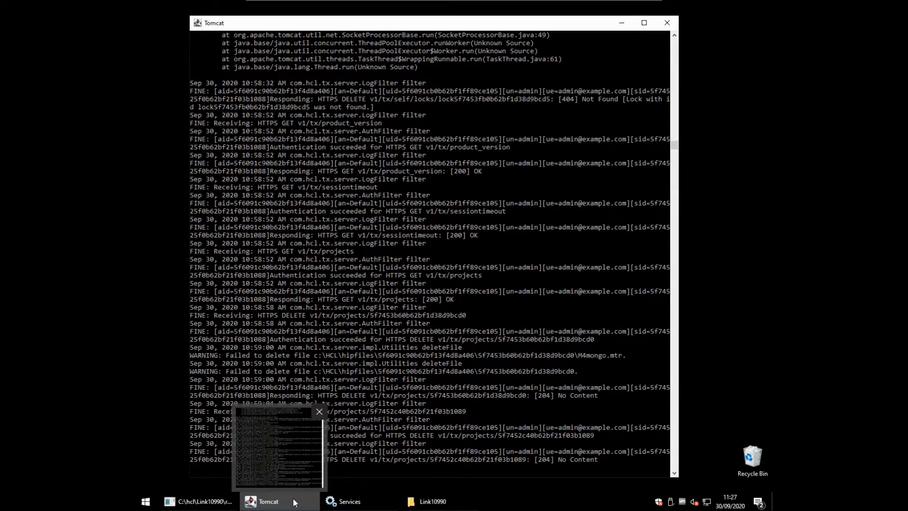
click(294, 502)
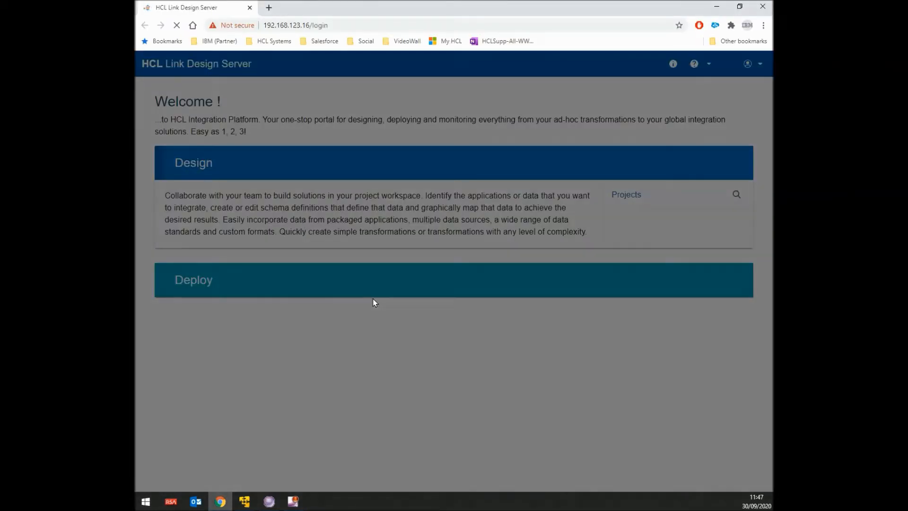
Log in with the administrator password, then bring up the examples\adapters\mongo folder in File Explorer.
key(Tab)
text(*****)
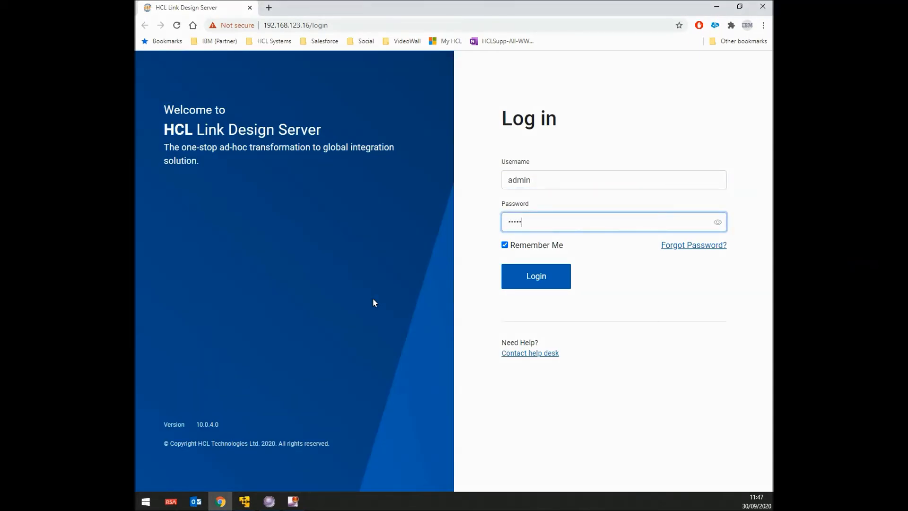
key(Return)
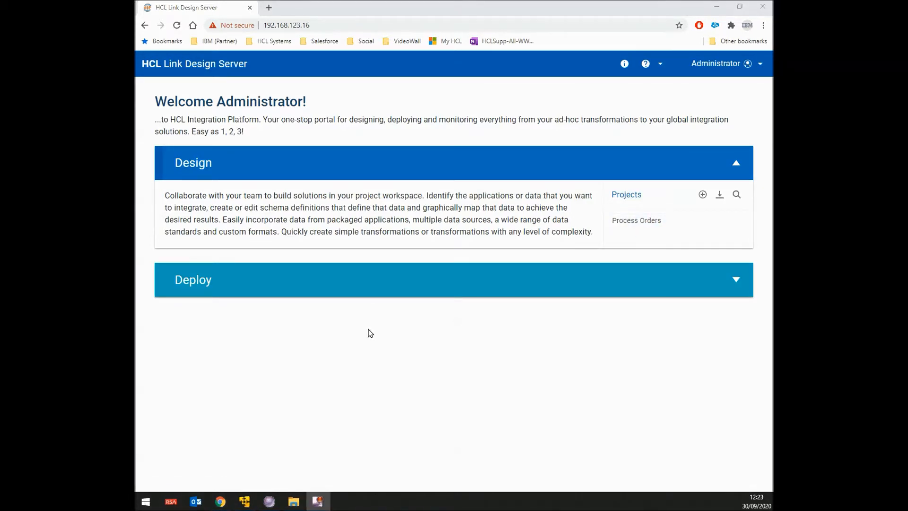
click(294, 502)
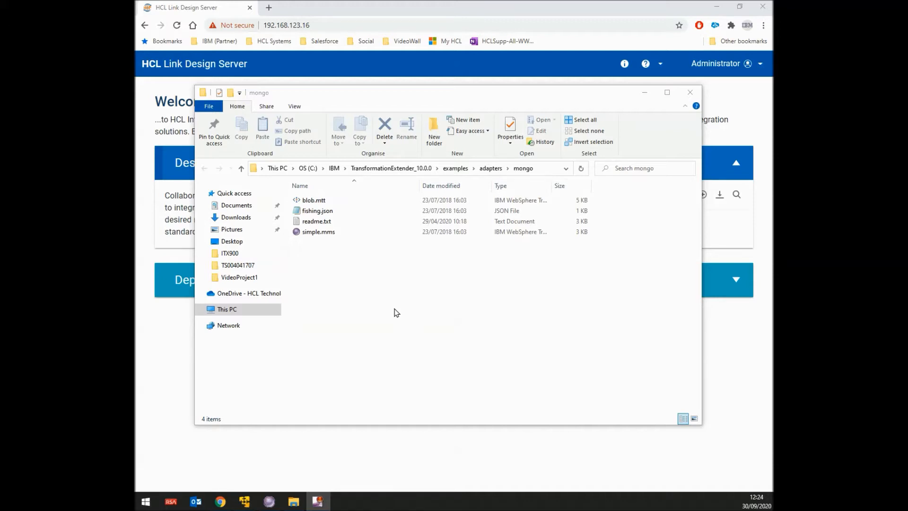
In Design Studio, start a new Transformation Extender project named Mongo with default location turned off.
click(269, 501)
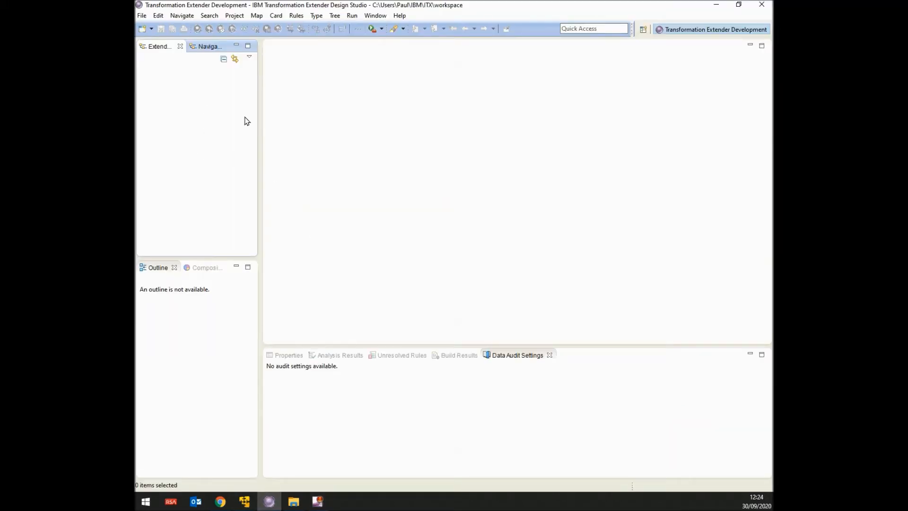
right_click(184, 96)
mouse_move(210, 104)
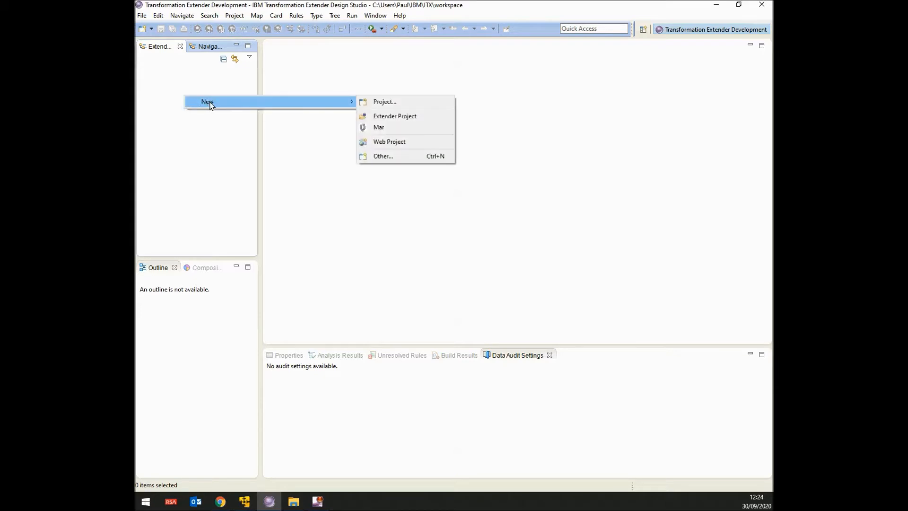
click(396, 117)
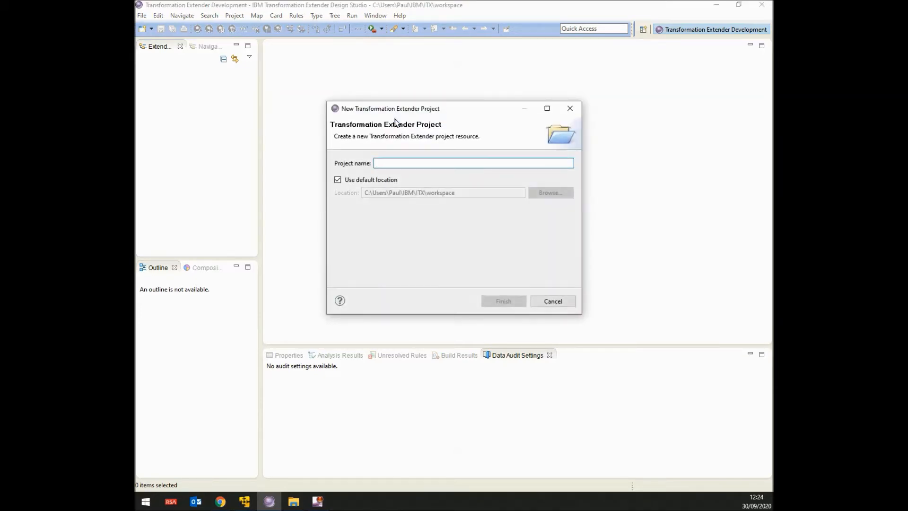
text(Mongo1)
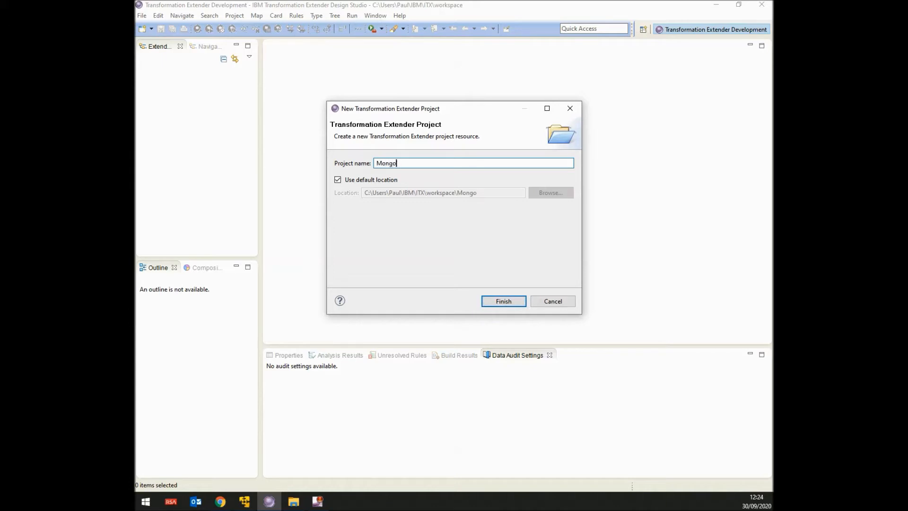
key(Tab)
key(space)
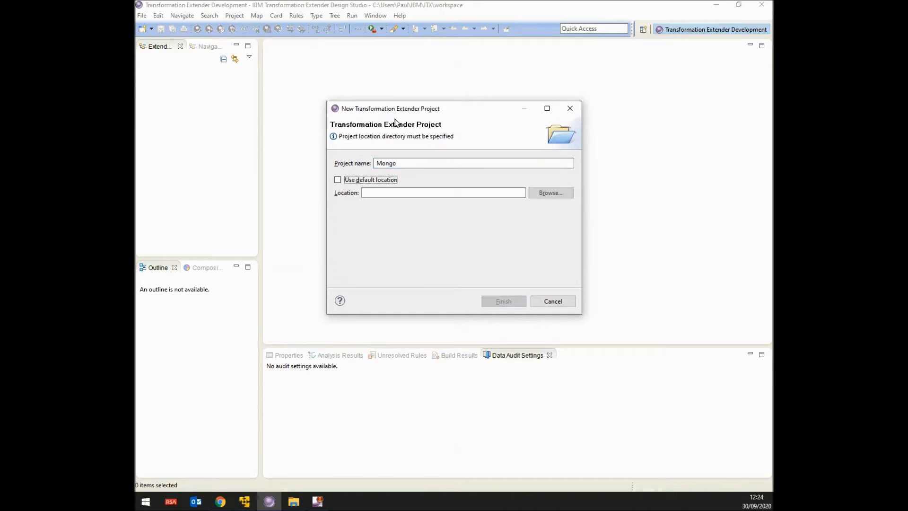
key(Tab)
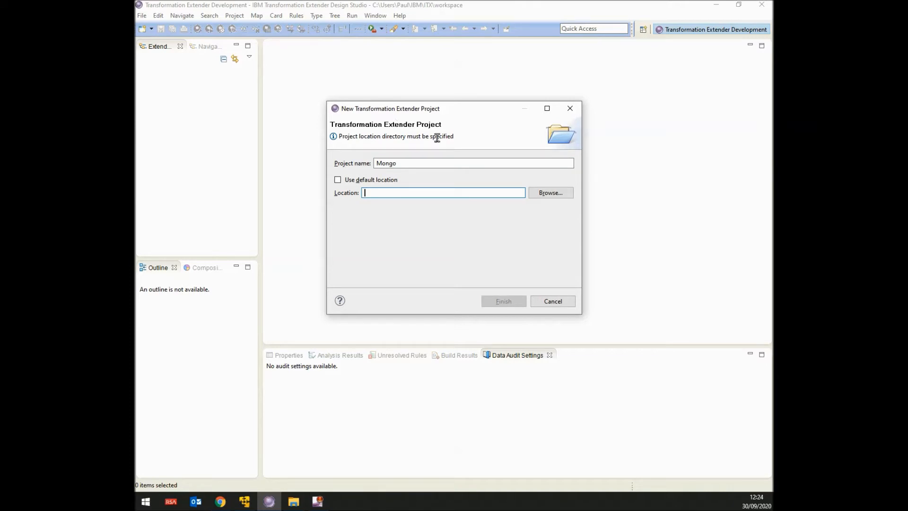
Copy the mongo folder path from File Explorer, paste it as the project location, and finish.
click(295, 503)
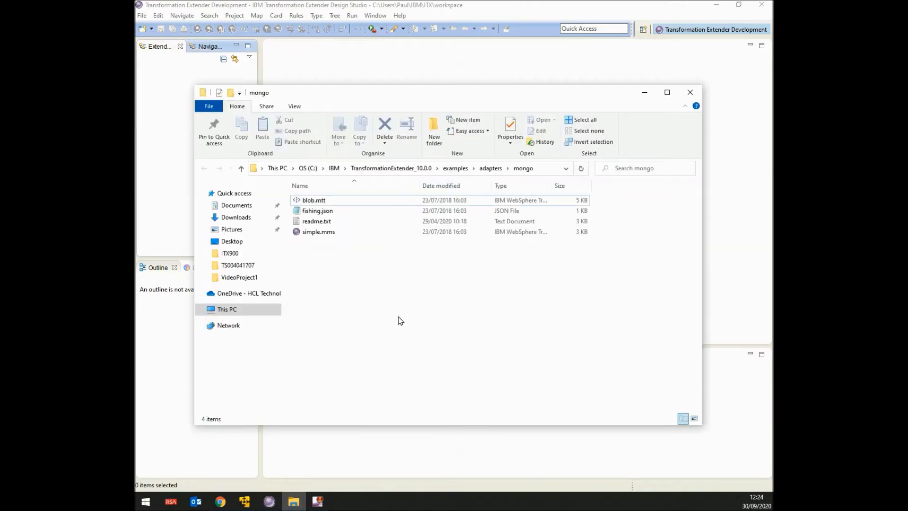
click(540, 170)
key(super+c)
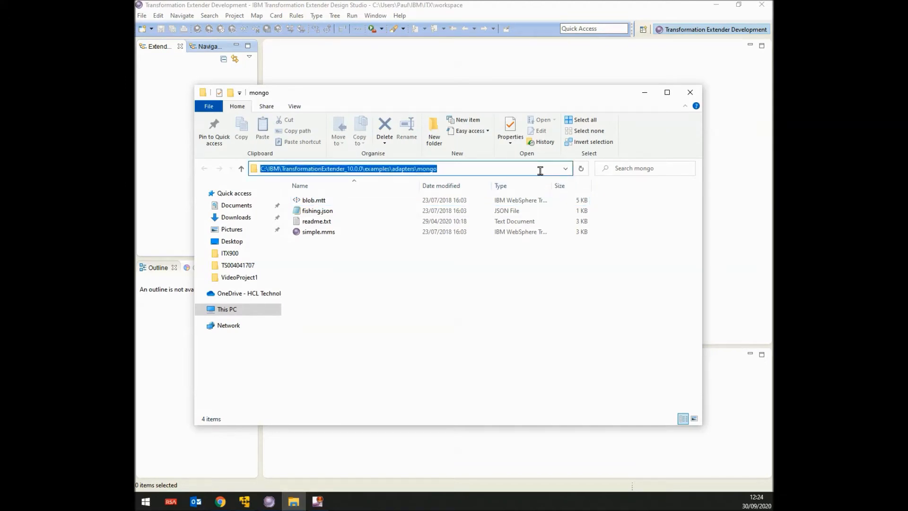
click(645, 92)
right_click(448, 192)
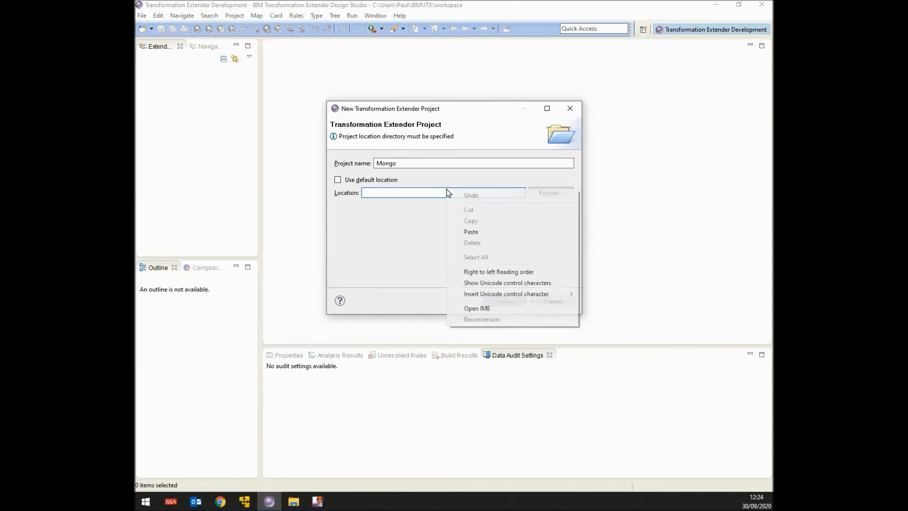
click(469, 231)
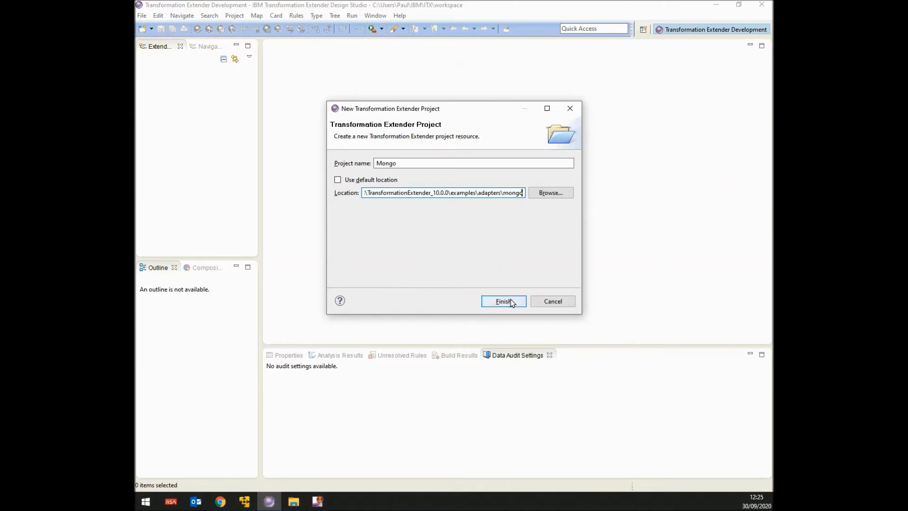
click(511, 303)
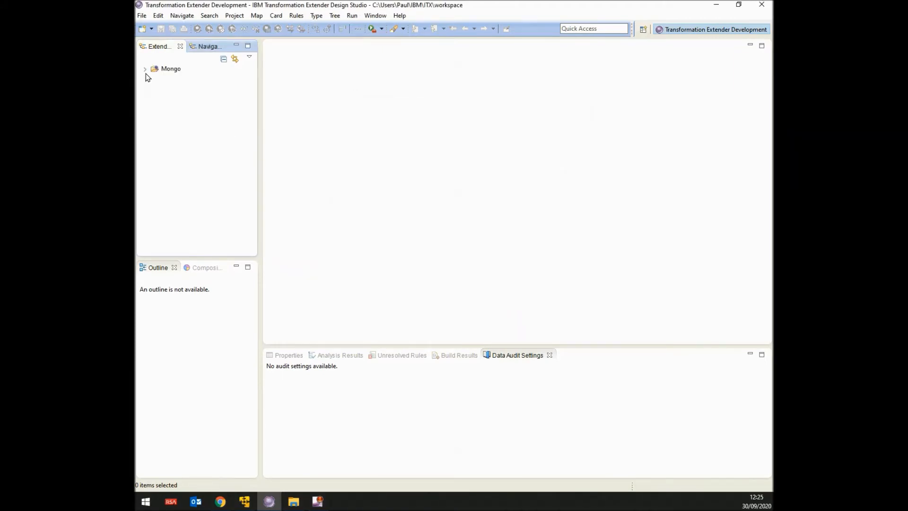
click(145, 70)
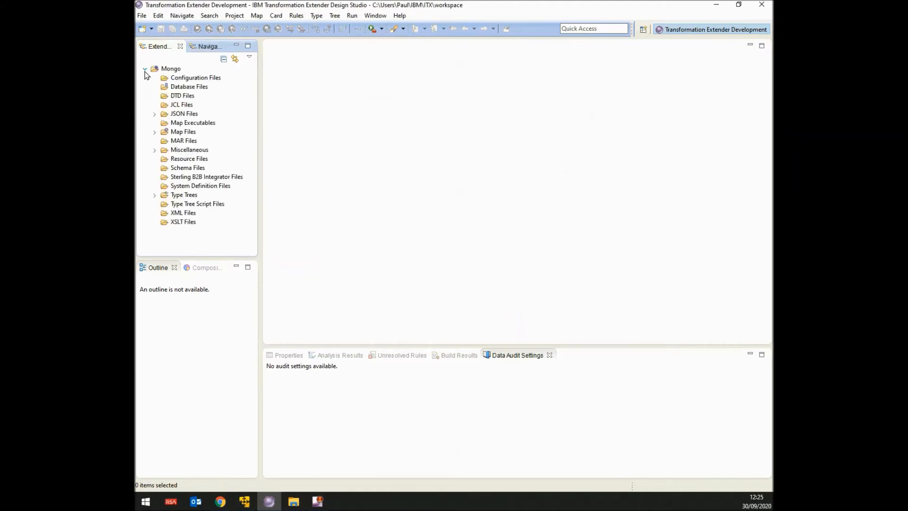
click(155, 132)
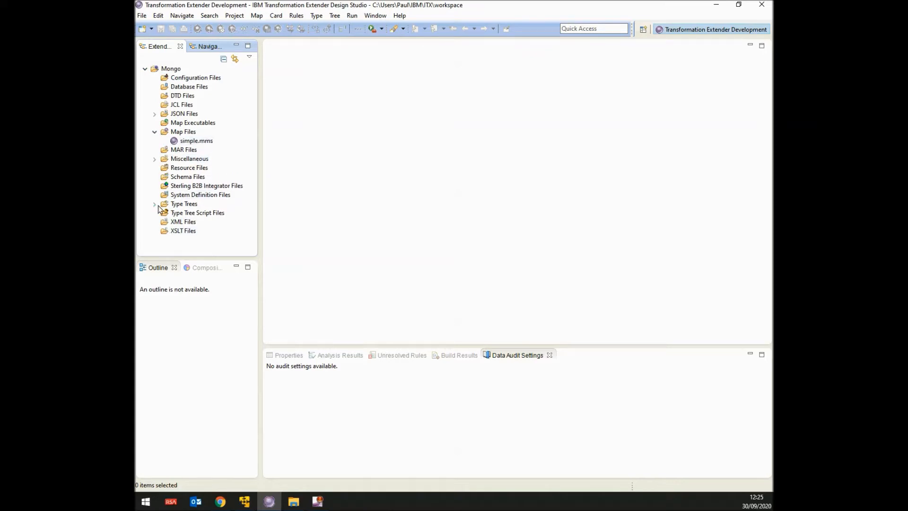
click(155, 205)
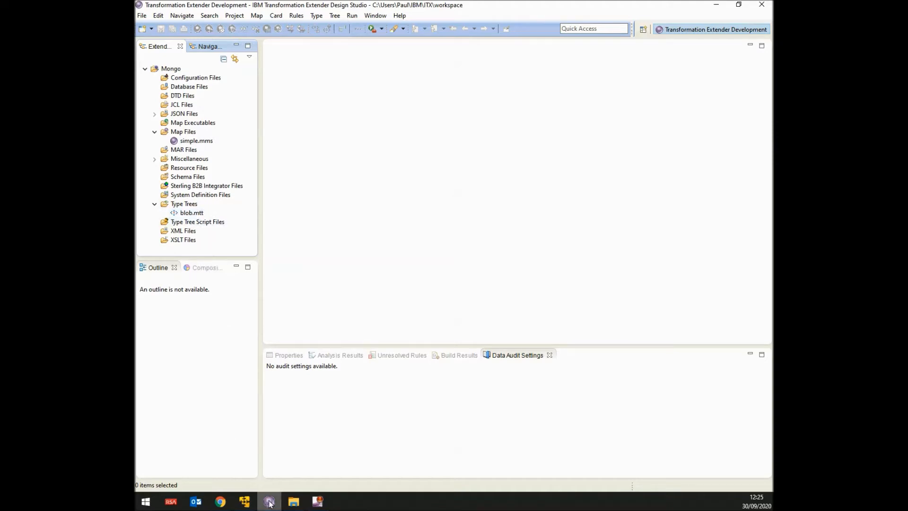
click(293, 500)
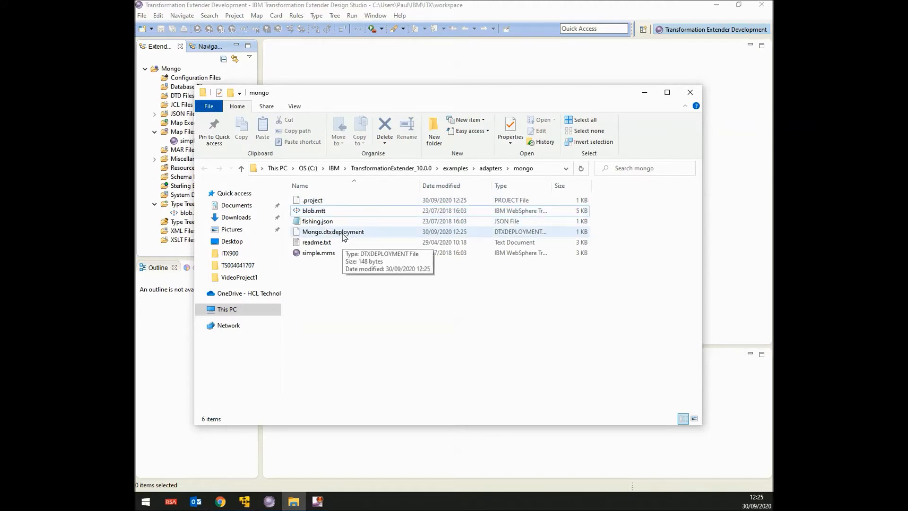
click(145, 69)
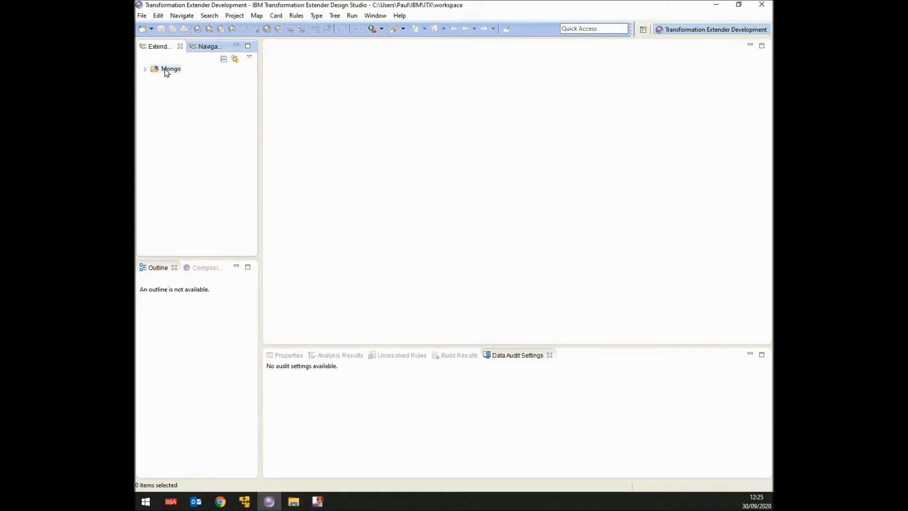
Export all six Mongo project files as a zip archive named Mongo.zip in the mongo folder.
right_click(166, 71)
mouse_move(173, 74)
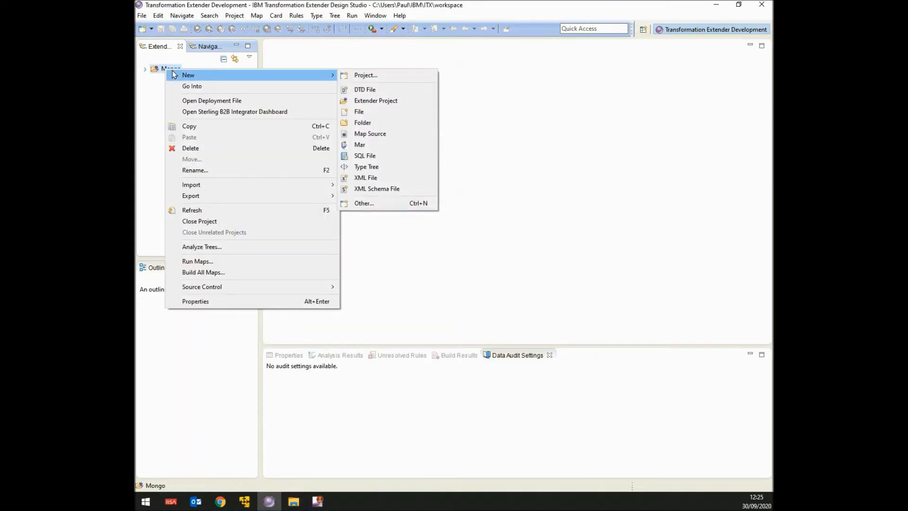
mouse_move(200, 196)
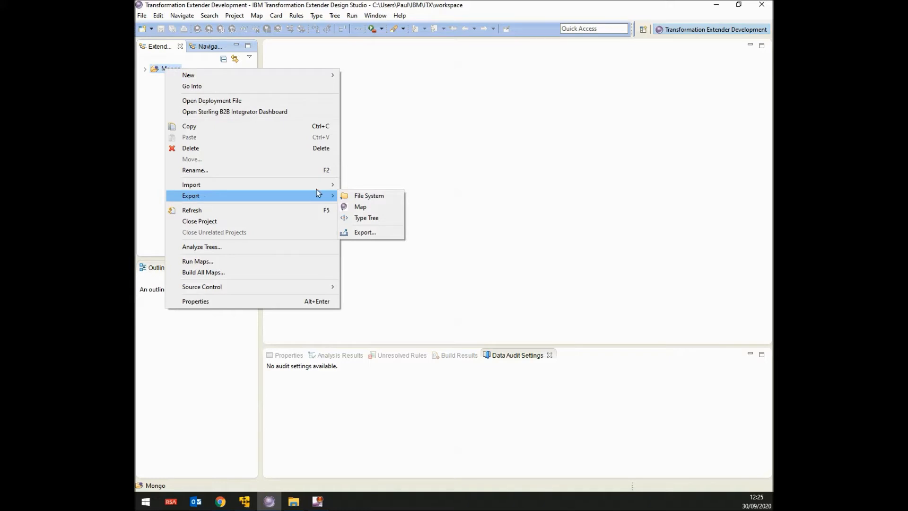
click(364, 233)
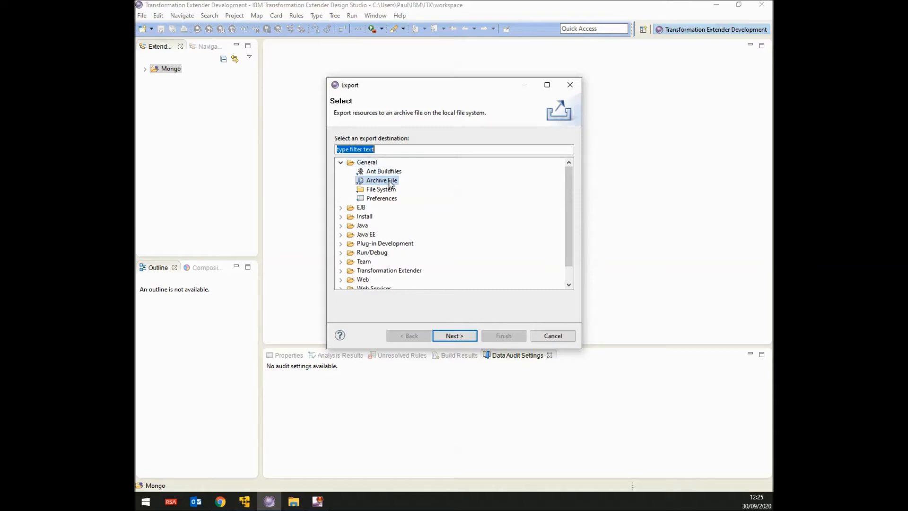
click(455, 336)
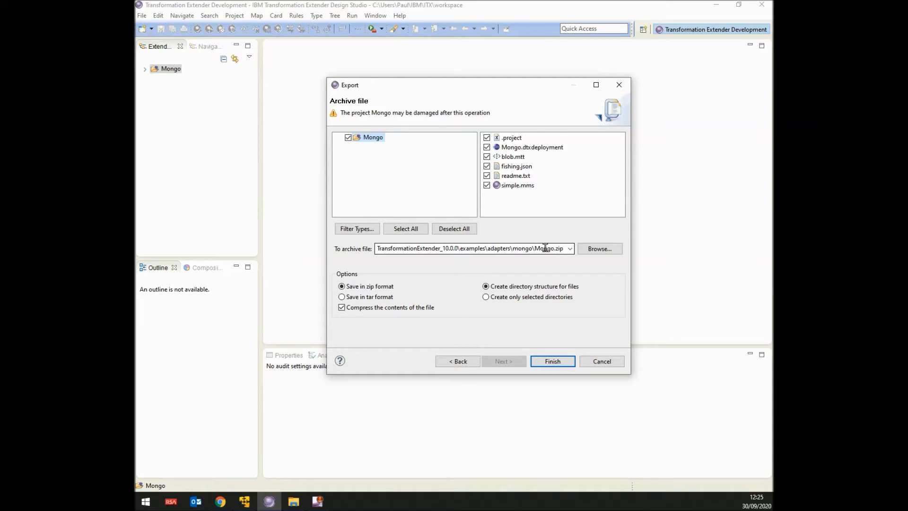
click(563, 362)
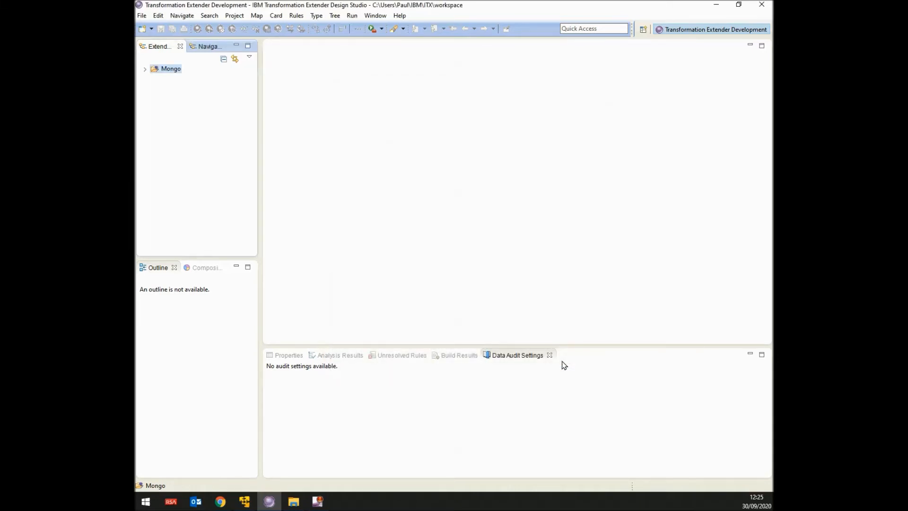
Confirm Mongo.zip sits in the mongo folder, then minimise File Explorer and Design Studio.
click(294, 502)
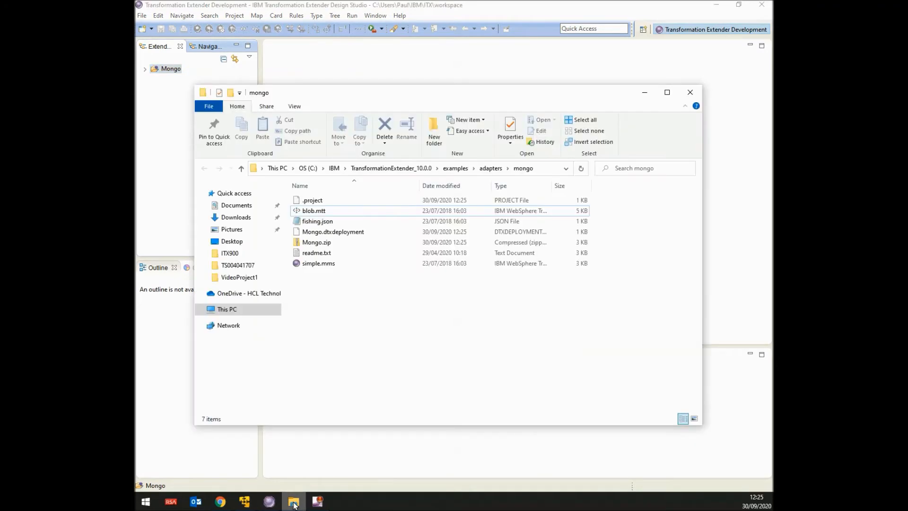
click(312, 245)
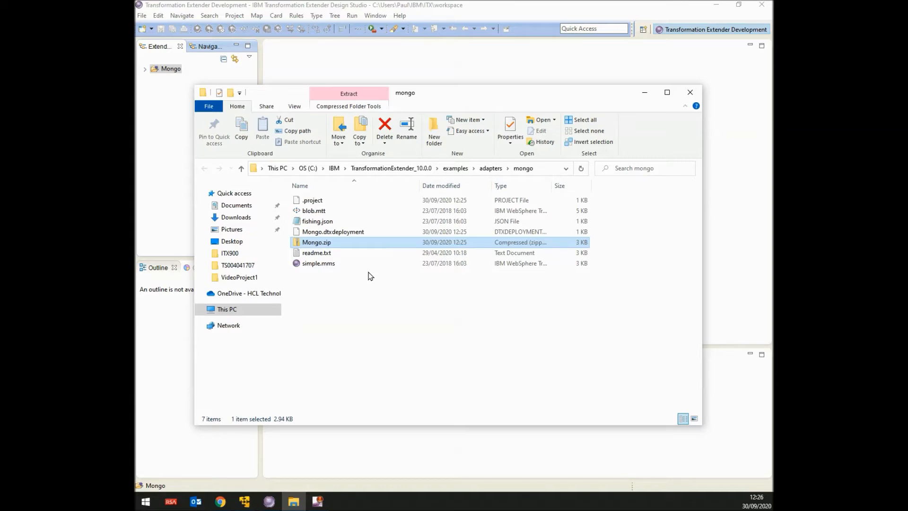
click(645, 92)
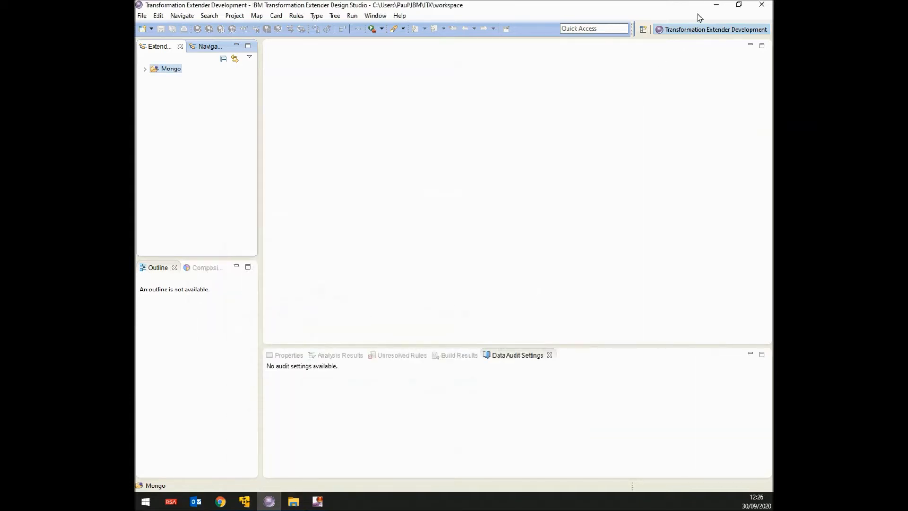
click(716, 5)
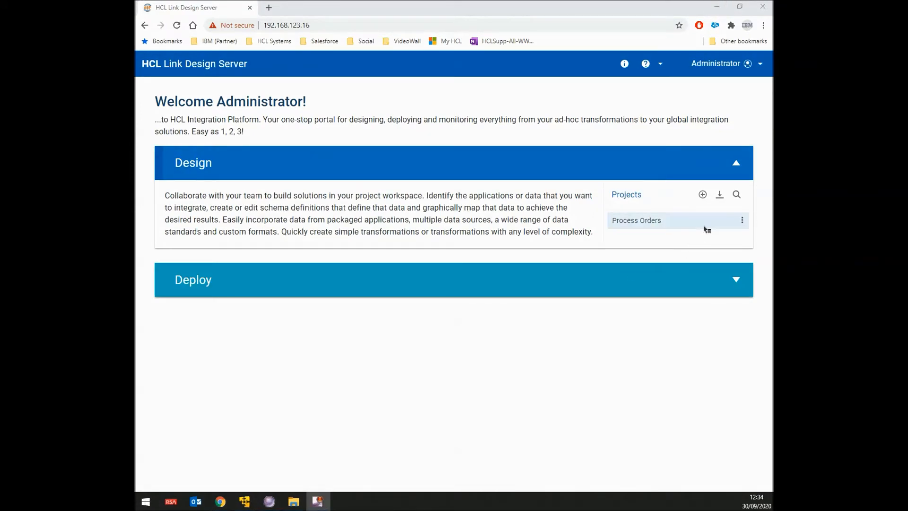
Import Mongo.zip as the Mongo project and close the 'Project Imported Successfully' dialog.
click(720, 195)
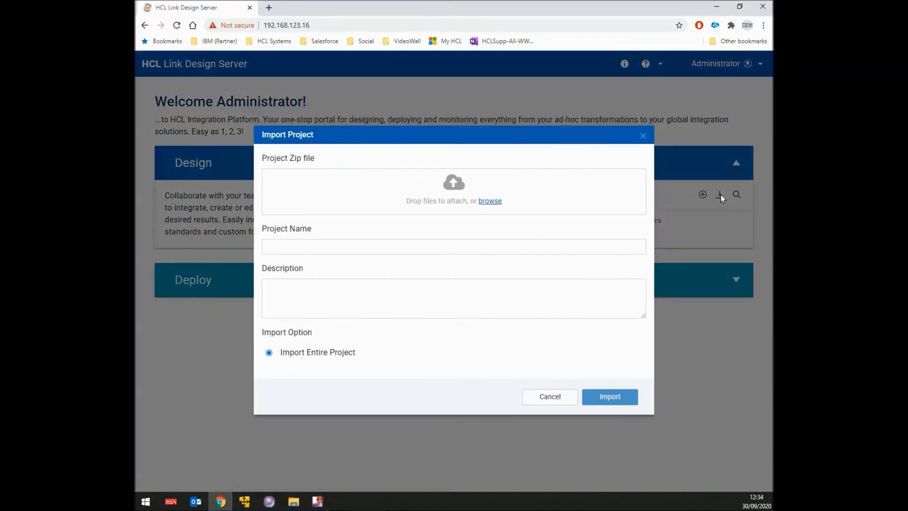
click(497, 205)
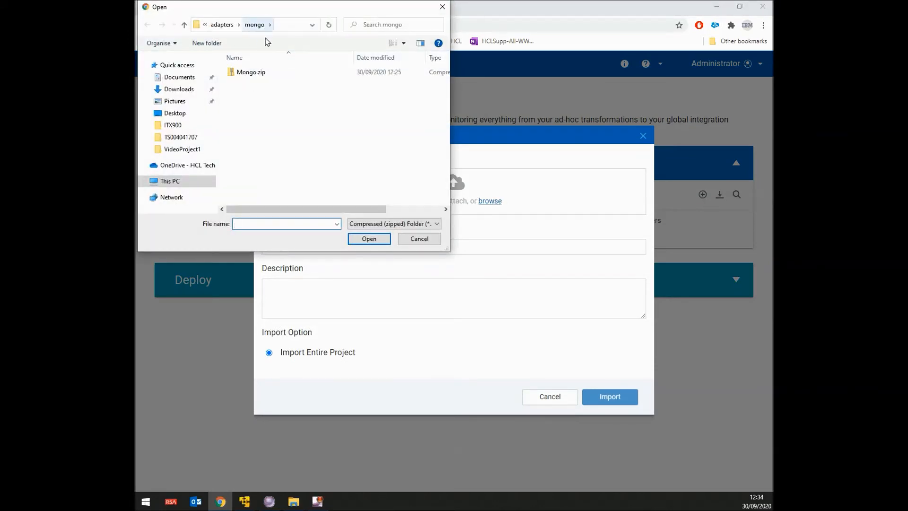
double_click(260, 74)
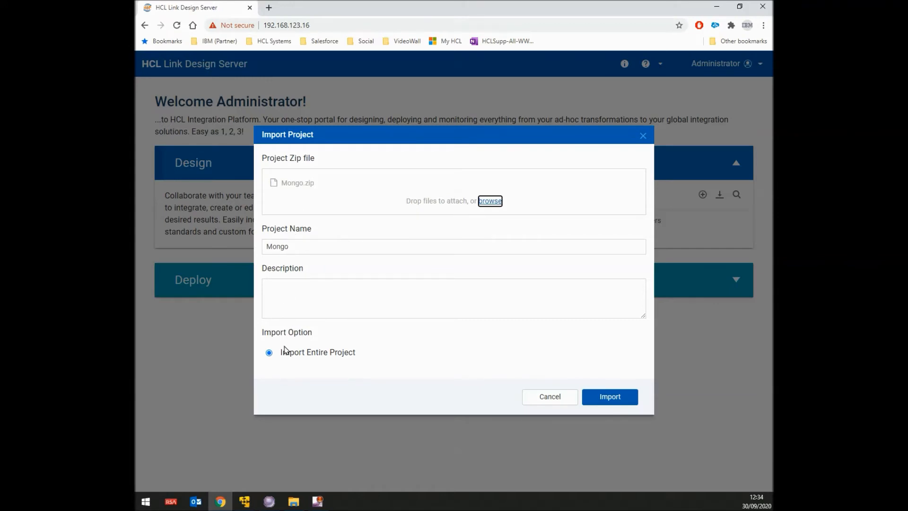
click(613, 396)
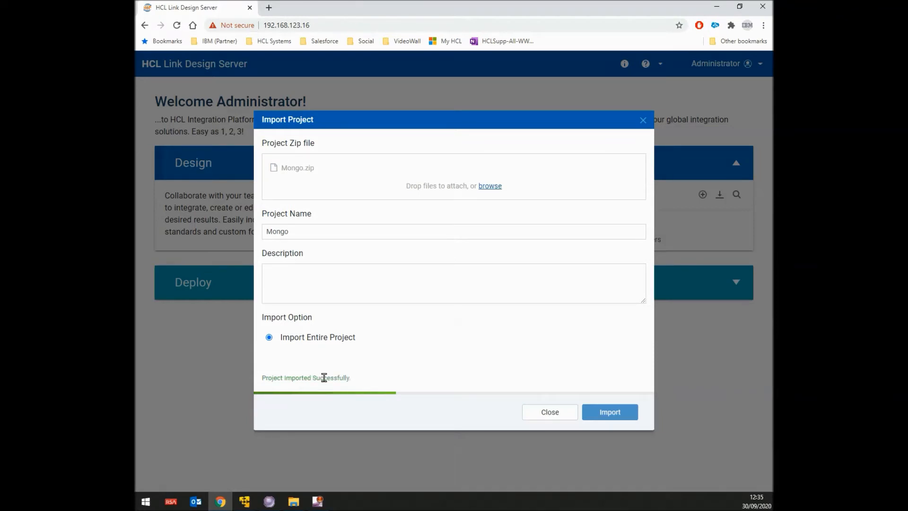
click(562, 419)
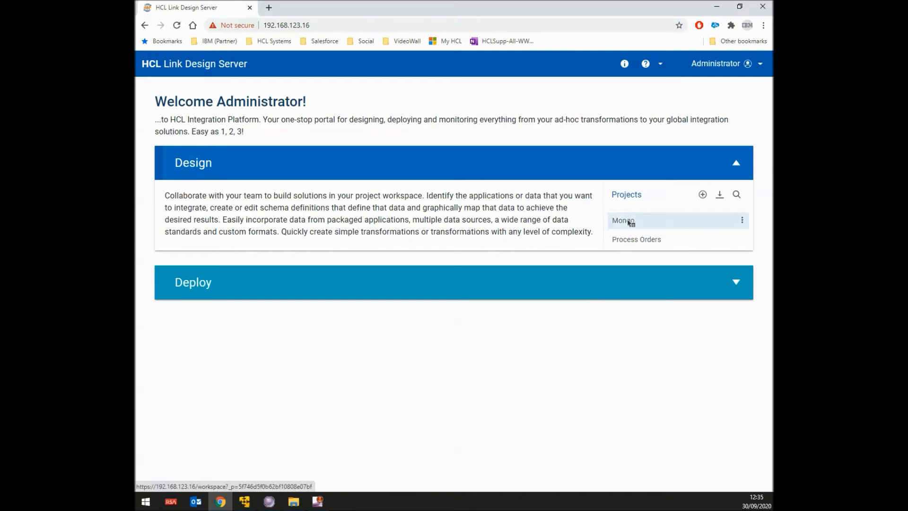
Open the Mongo project and browse its Maps, Schemas and Files lists, ending on Maps.
click(626, 219)
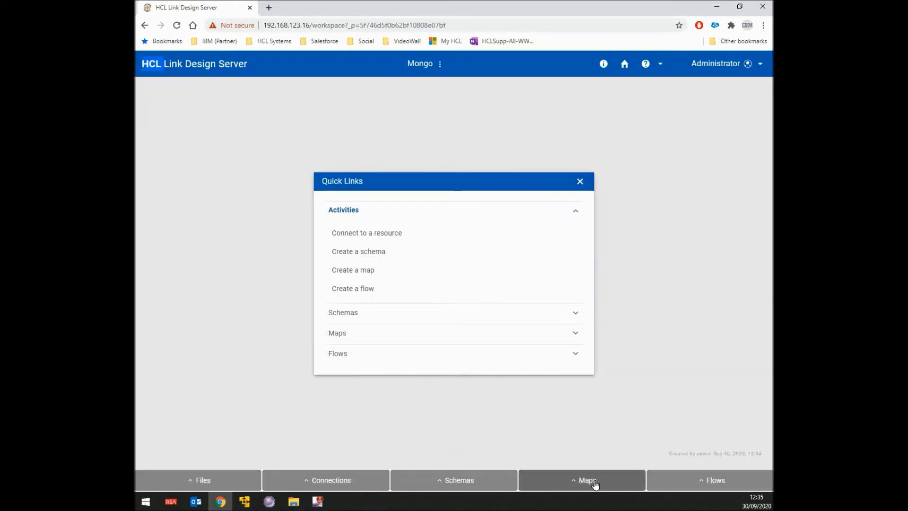
click(593, 481)
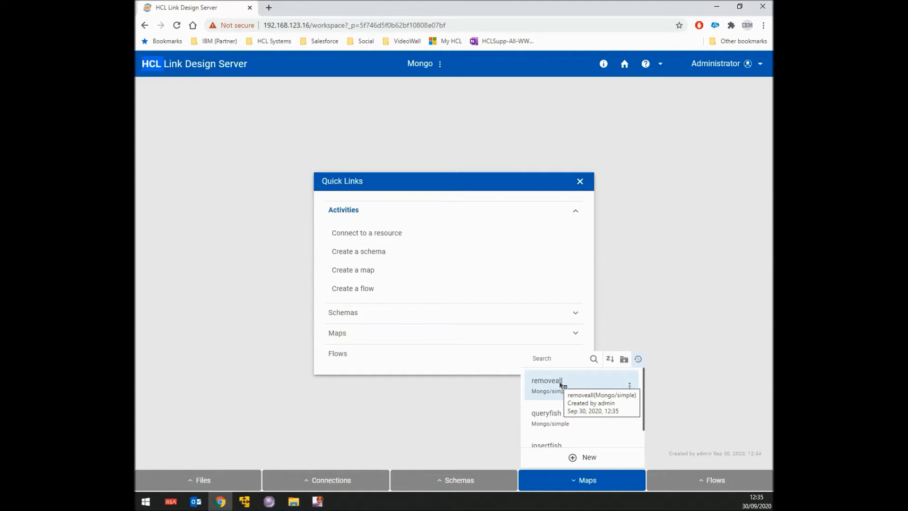
click(449, 480)
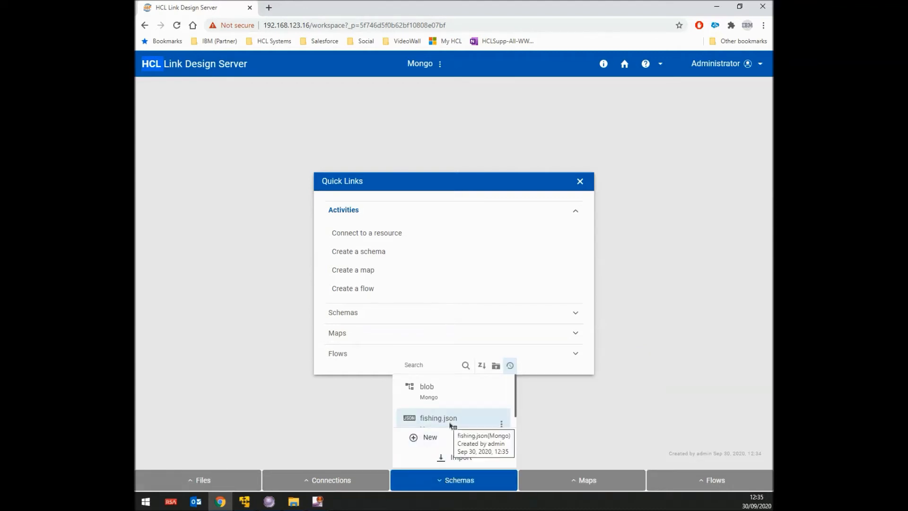
click(203, 480)
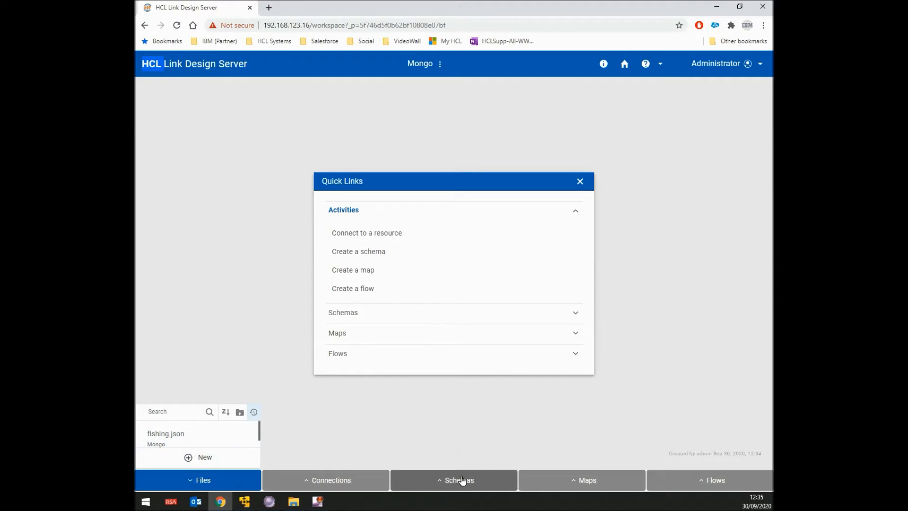
click(582, 479)
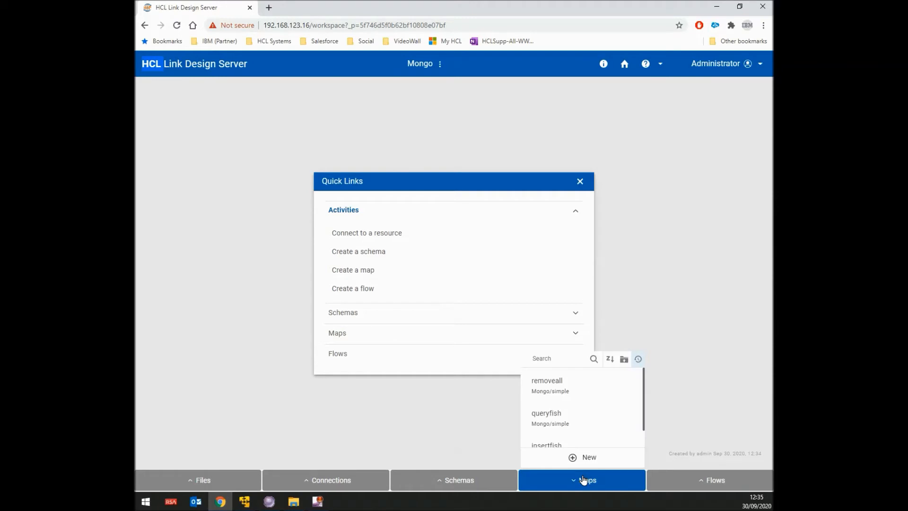
Open the queryfish map, build it, dismiss the success toast, and run it.
click(556, 417)
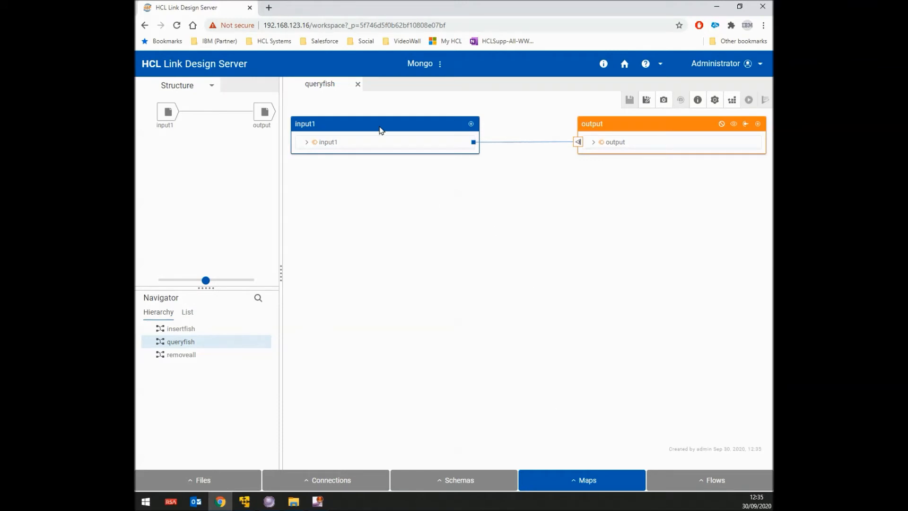
click(733, 100)
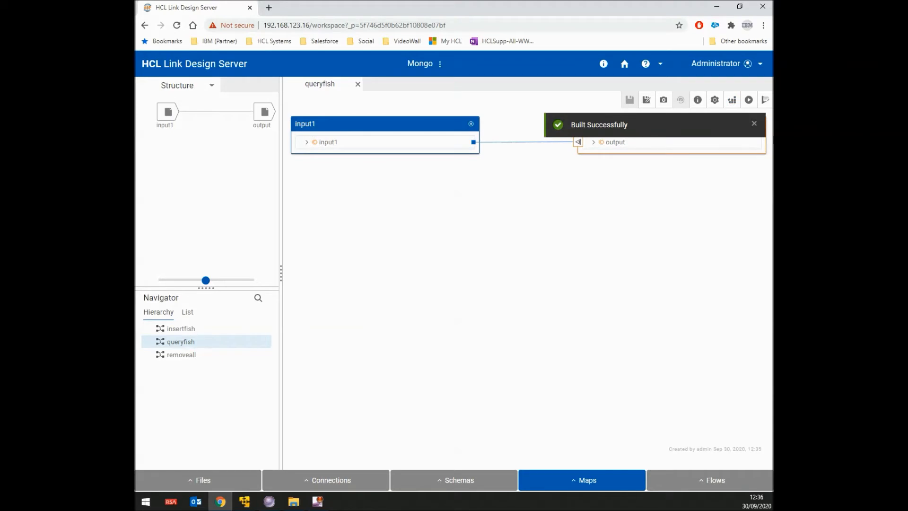
click(754, 124)
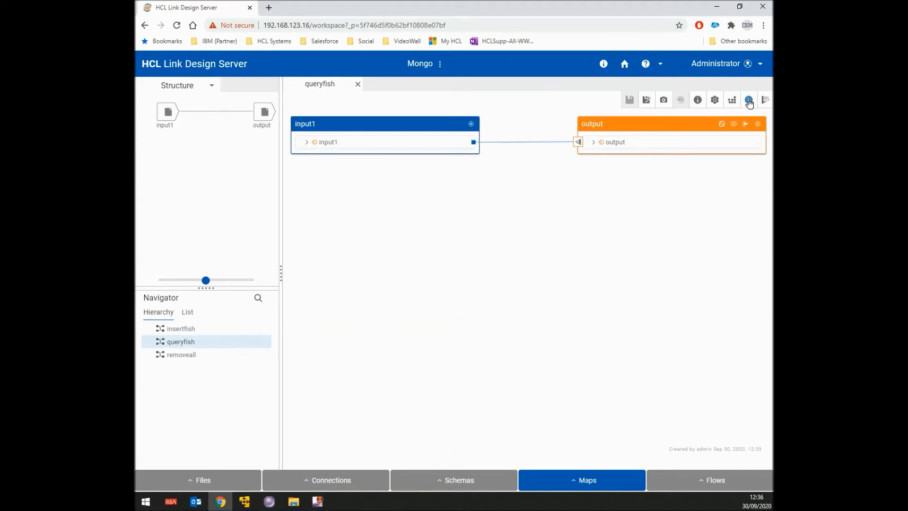
click(749, 101)
View the data in queryfish's output card, then close the data popup.
right_click(267, 115)
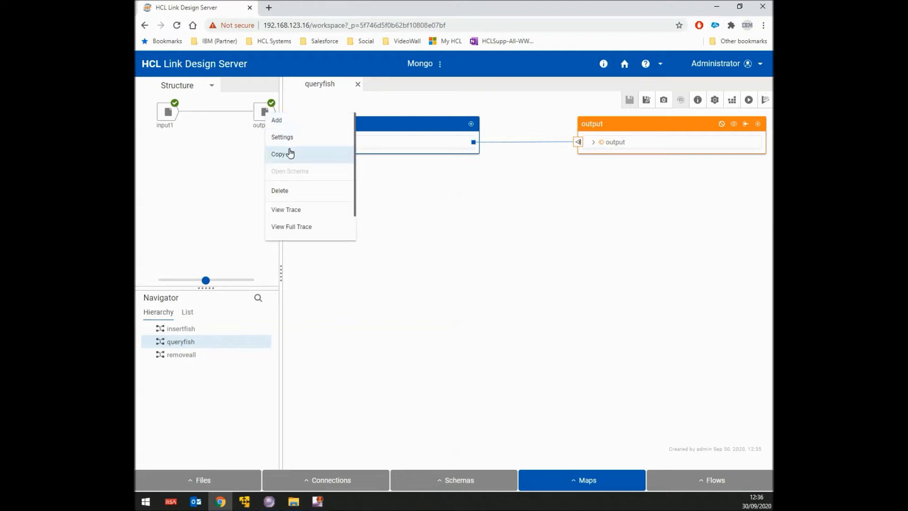
scroll(291, 154, down, 1)
click(303, 214)
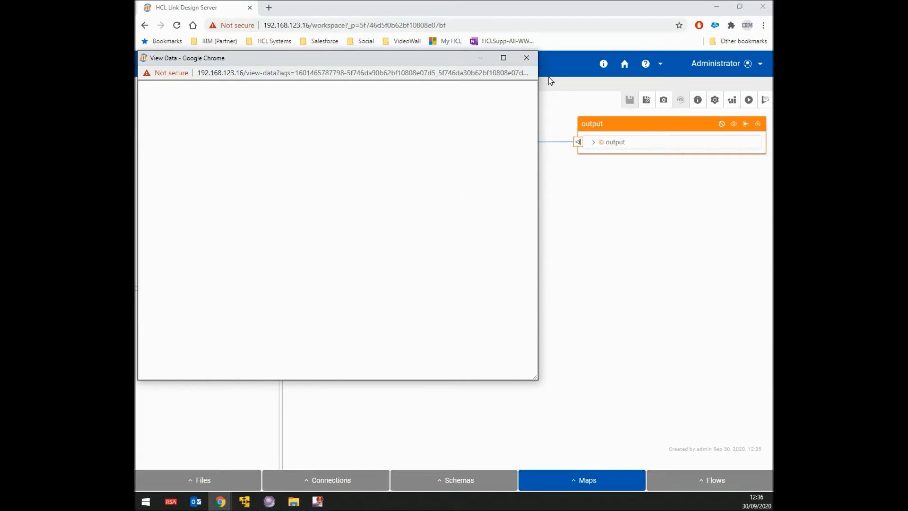
click(529, 57)
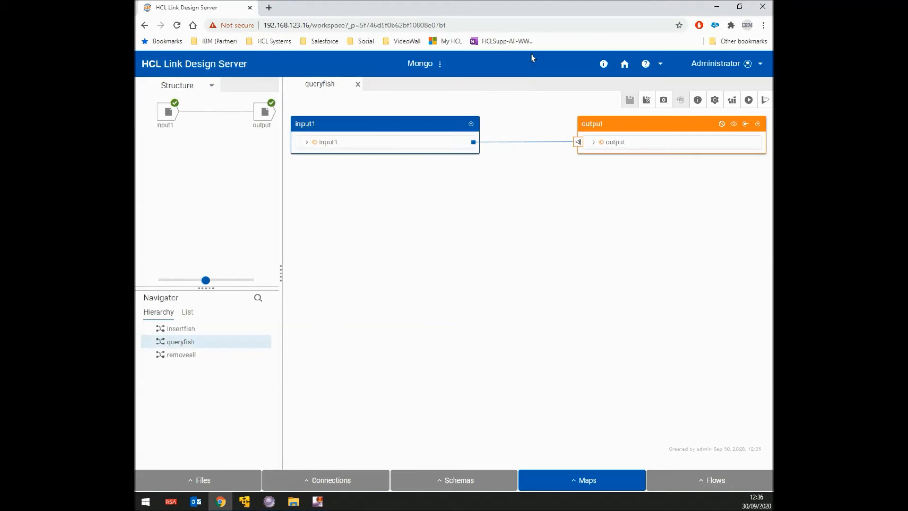
Build and run the insertfish map, dismissing both toasts, then return to the queryfish map.
click(577, 482)
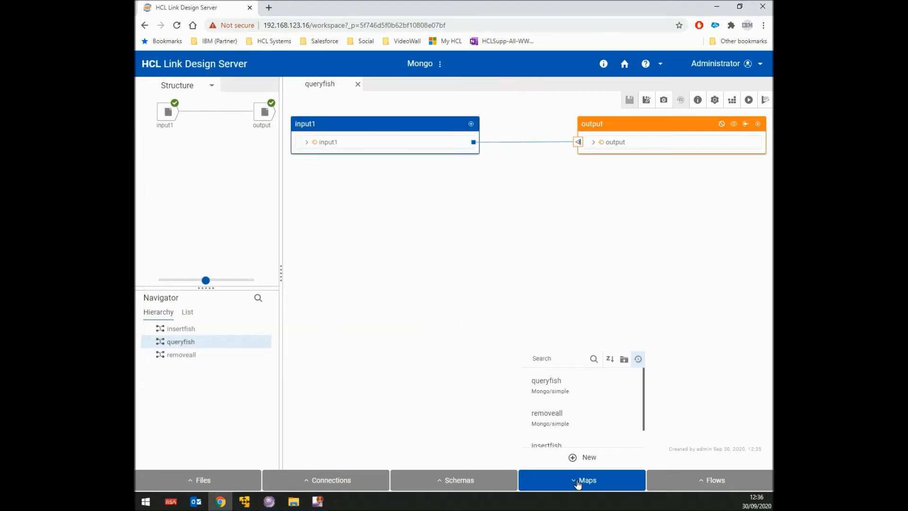
click(566, 447)
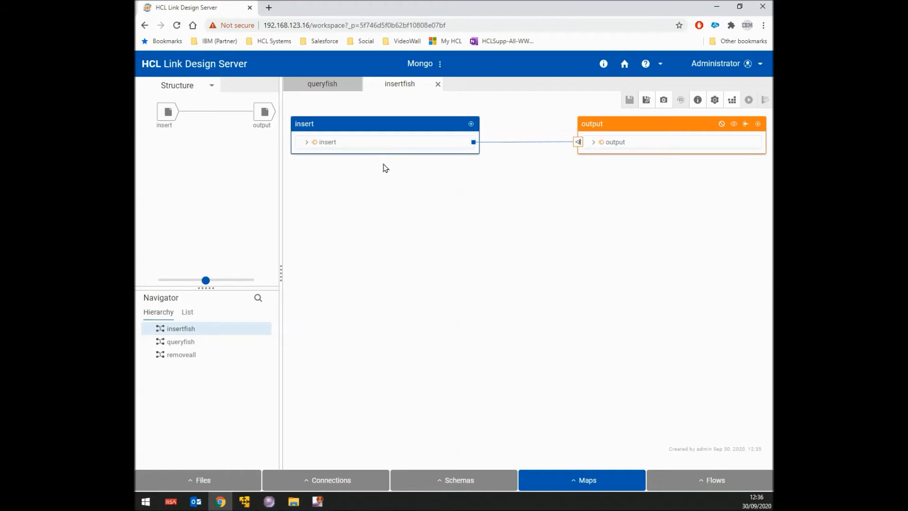
click(733, 101)
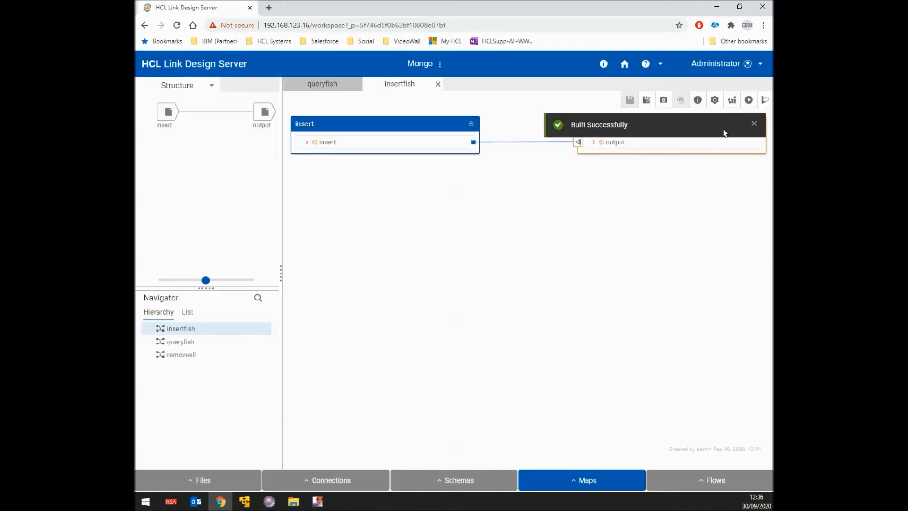
click(754, 123)
click(748, 100)
click(754, 123)
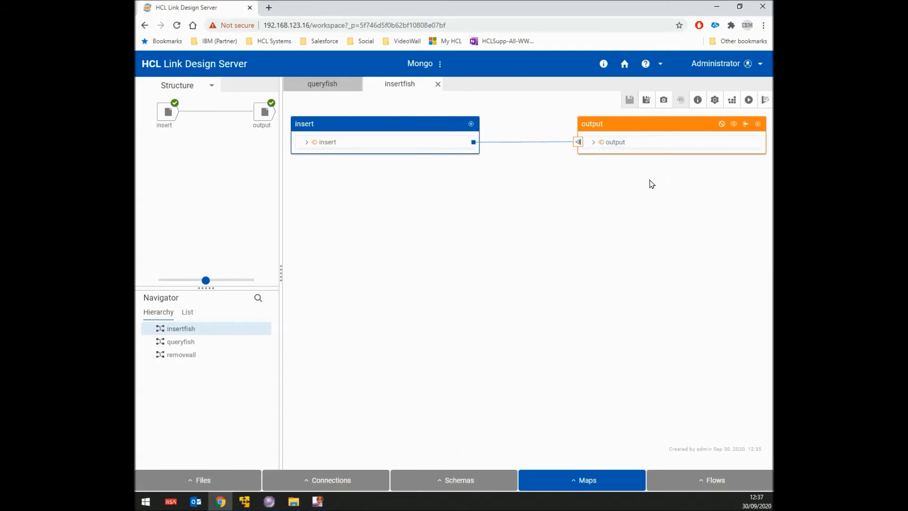
click(324, 88)
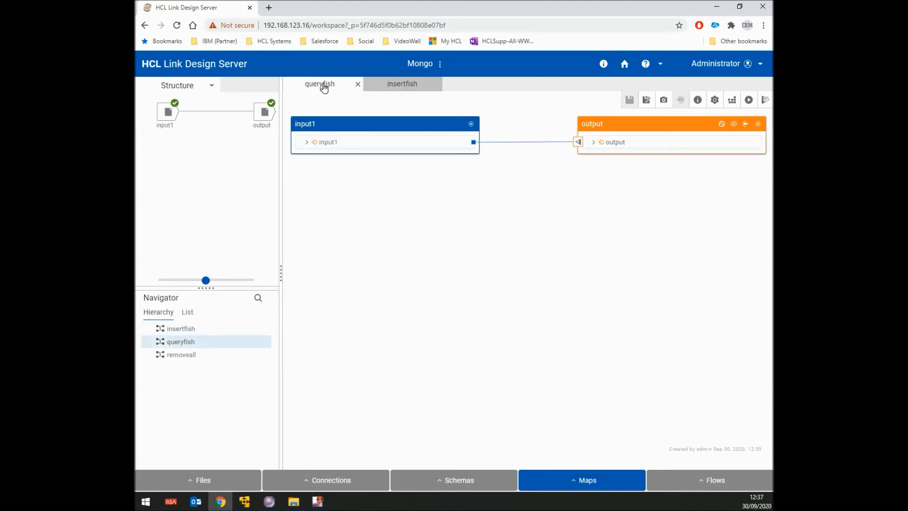
Run the queryfish map and view its output: a Red Snapper record weighing 20 pounds.
click(749, 101)
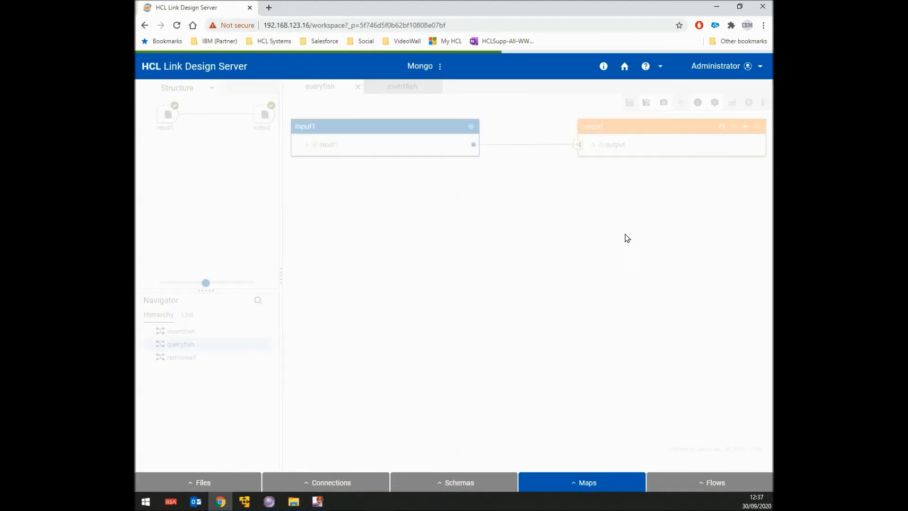
click(754, 124)
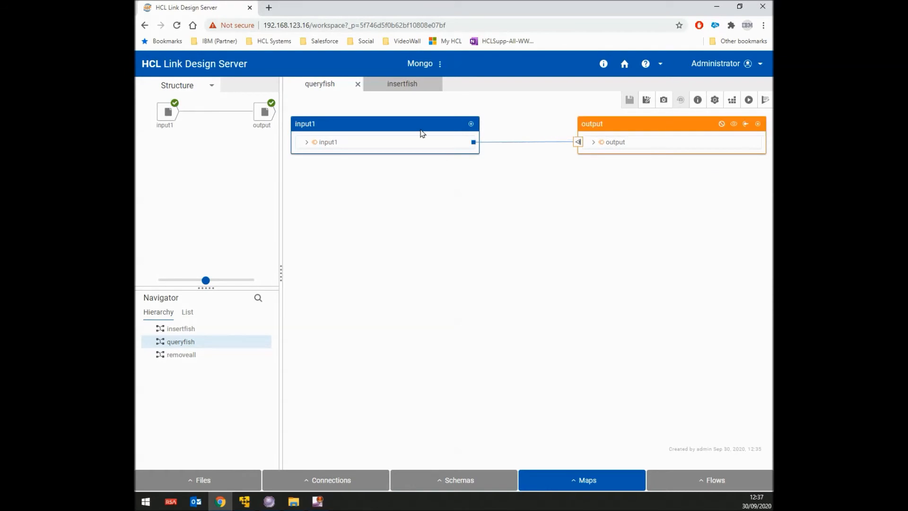
right_click(264, 114)
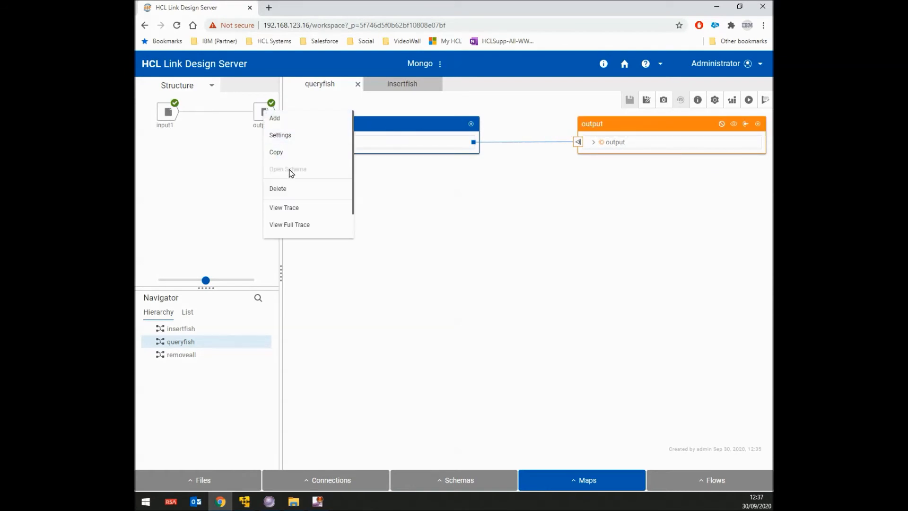
scroll(292, 174, down, 1)
click(291, 212)
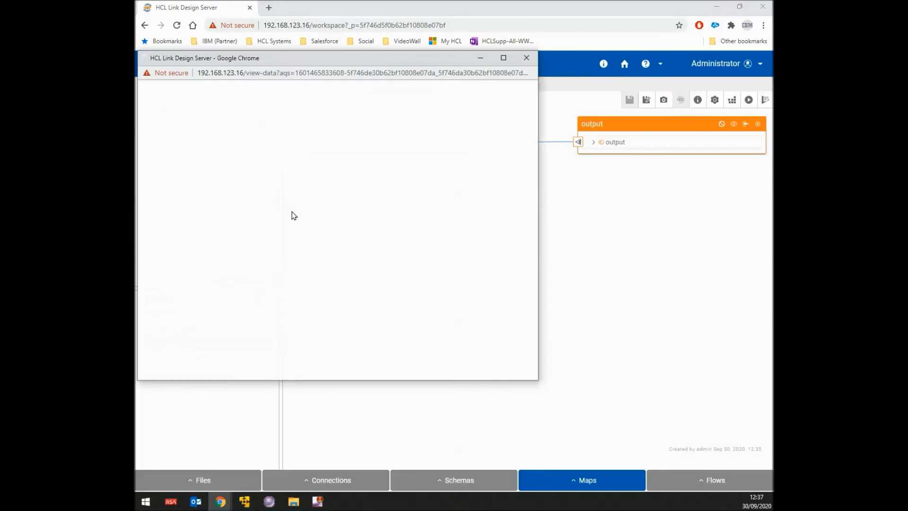
drag(178, 161, 138, 82)
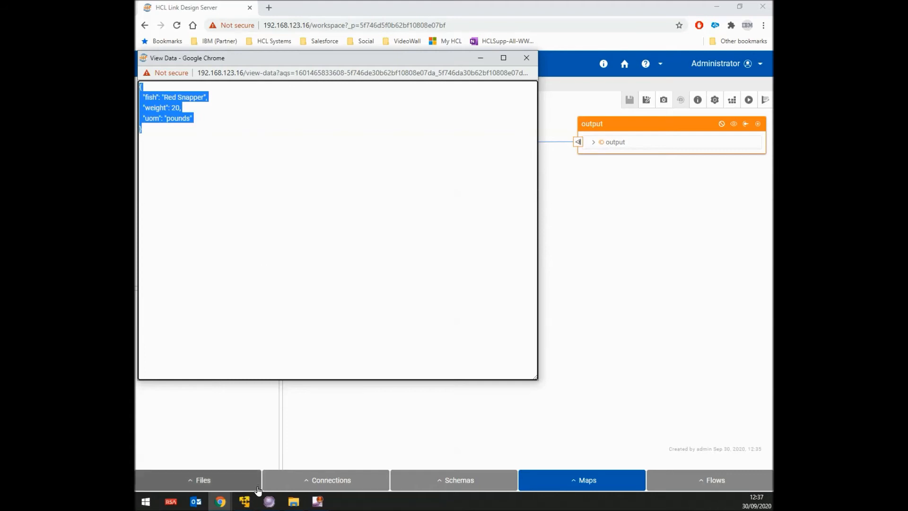
click(245, 501)
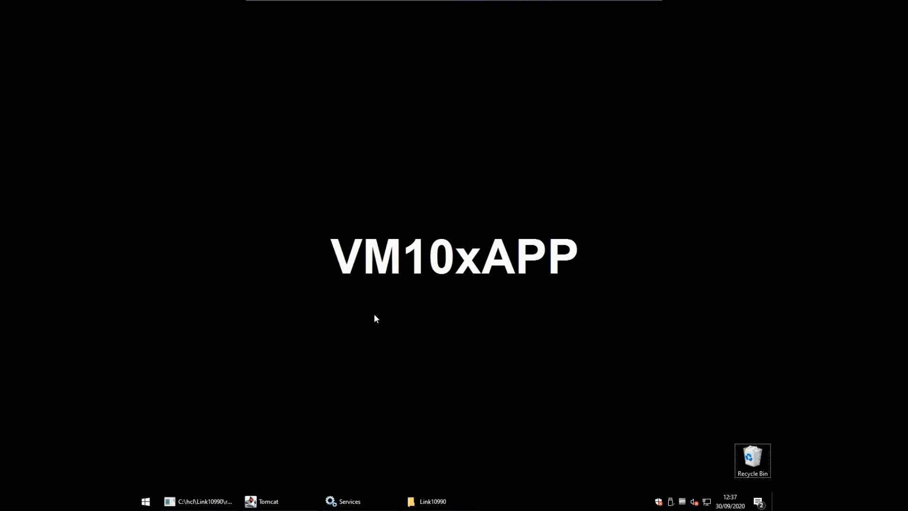
Launch the MongoDB shell with mongo.exe and switch to the fishDB database.
key(super+r)
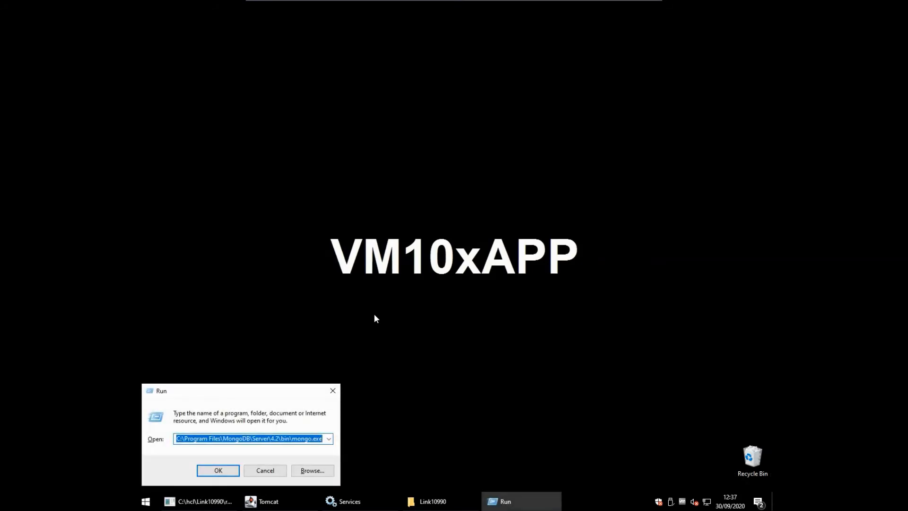
key(Return)
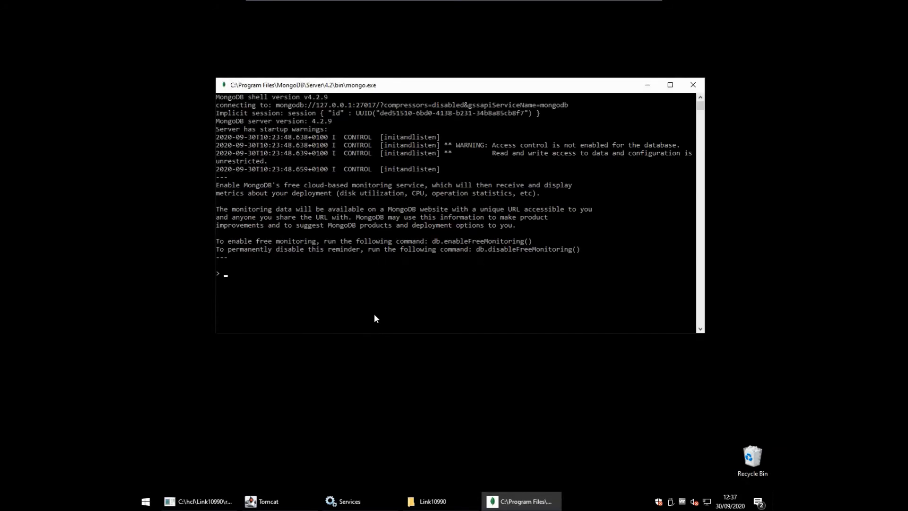
text(myCursor = db.fish.find({}))
key(Up)
key(Return)
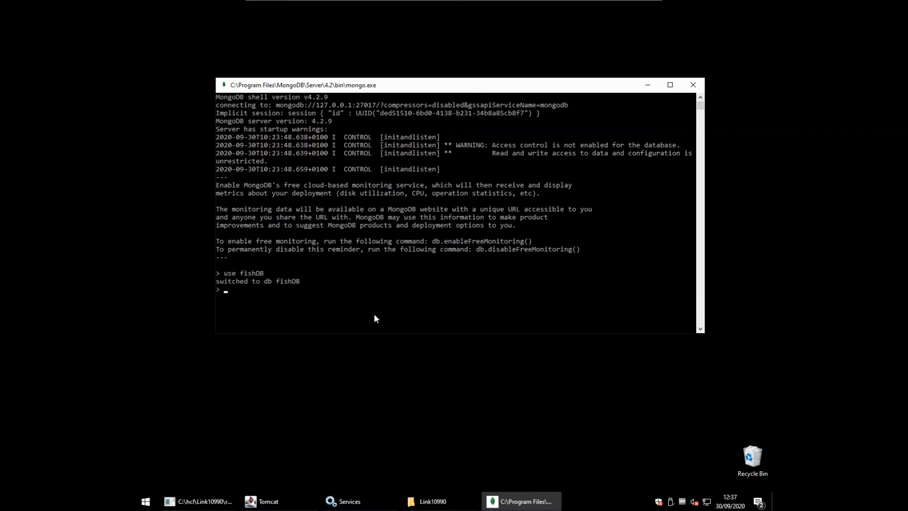
Run myCursor = db.fish.find({}) to list the single 20-pound Red Snapper document.
key(Up)
key(Down)
key(Up)
key(Up)
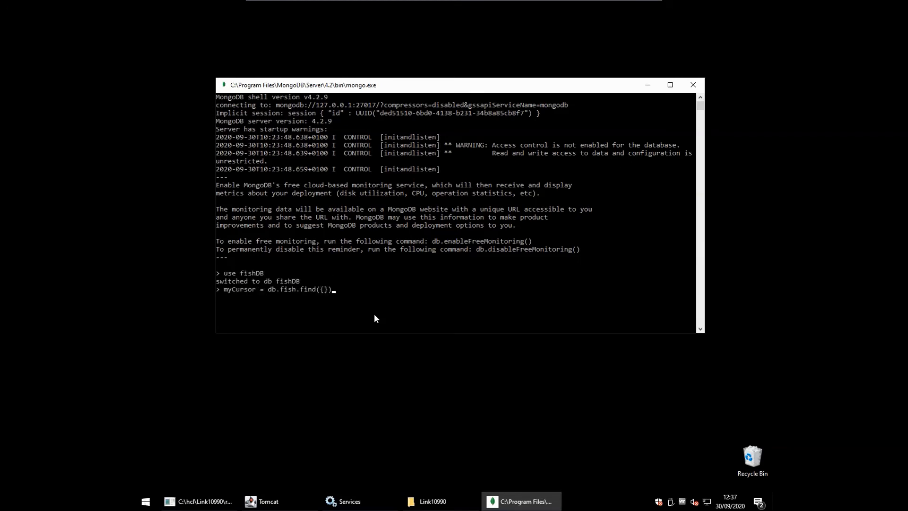
key(Return)
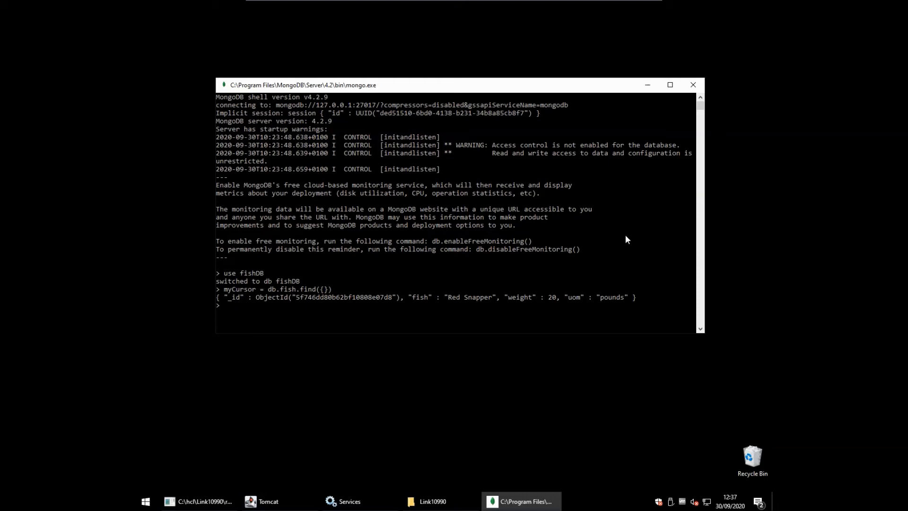
click(624, 7)
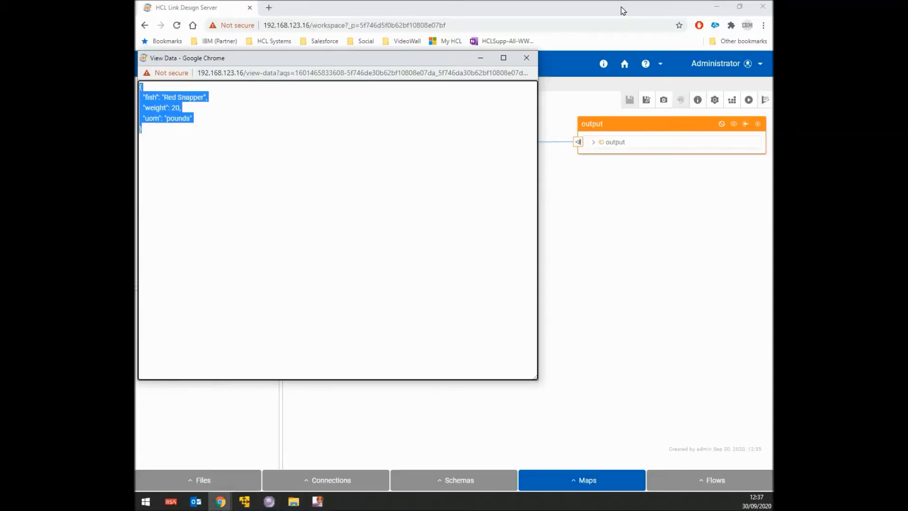
Close the output data window and open the removeall map.
click(532, 59)
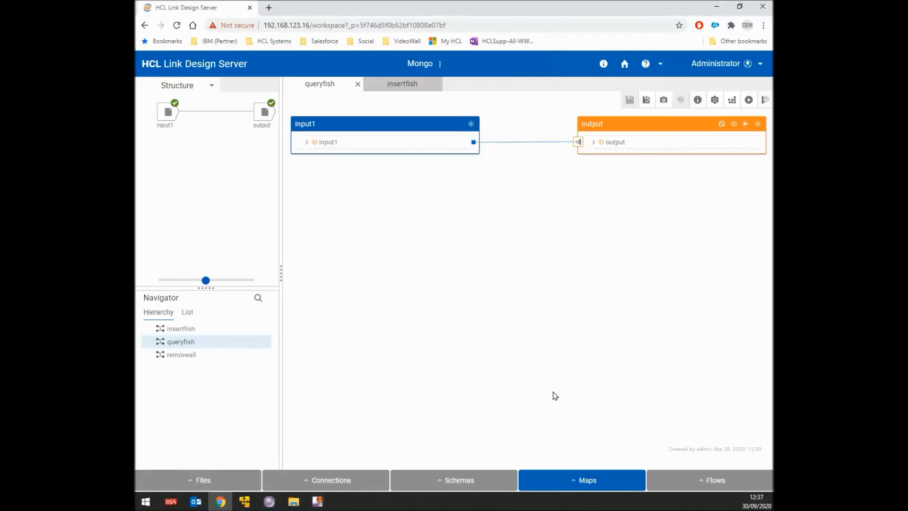
click(581, 481)
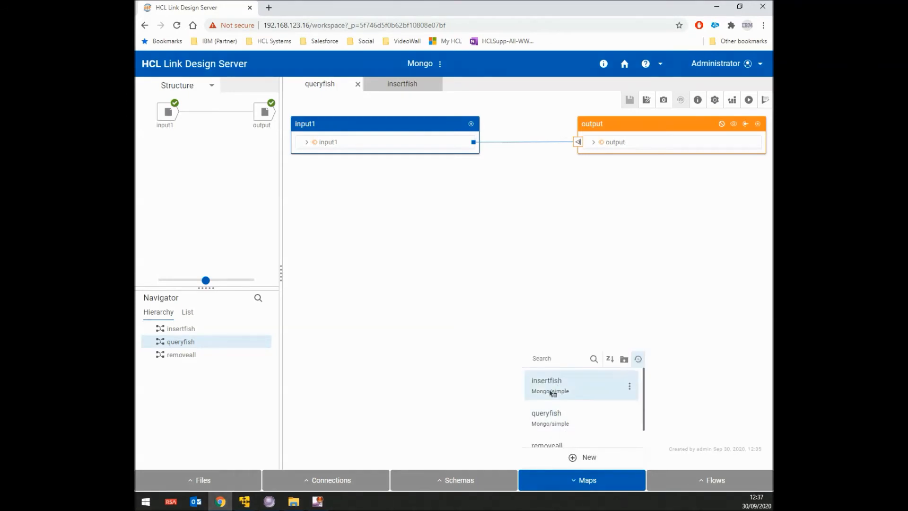
click(547, 445)
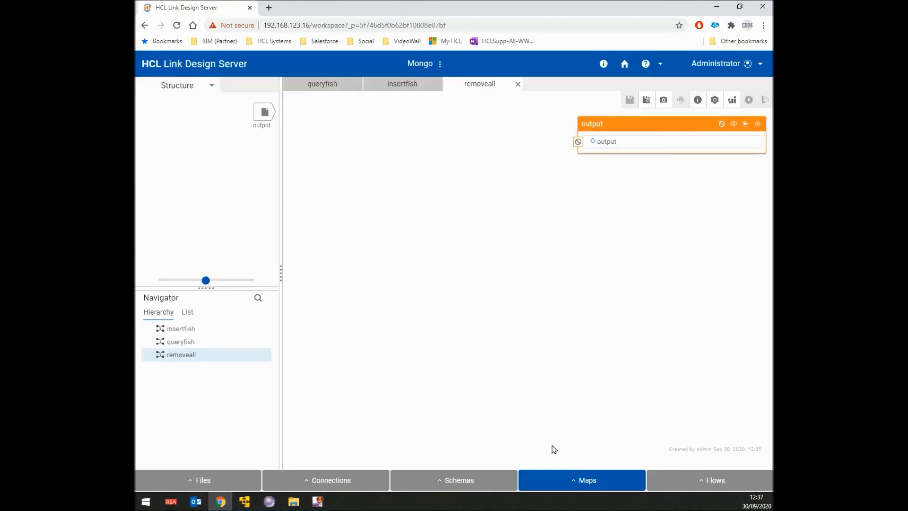
Build and run the removeall map successfully.
click(738, 100)
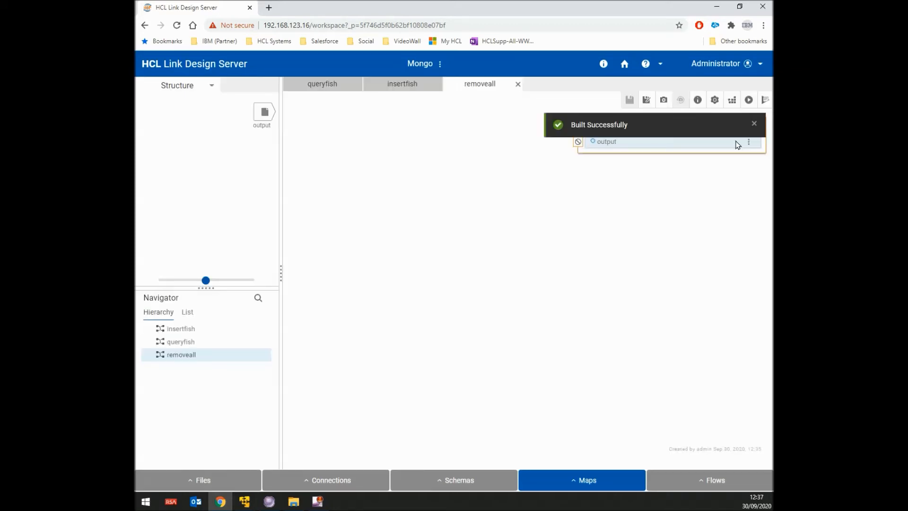
click(748, 101)
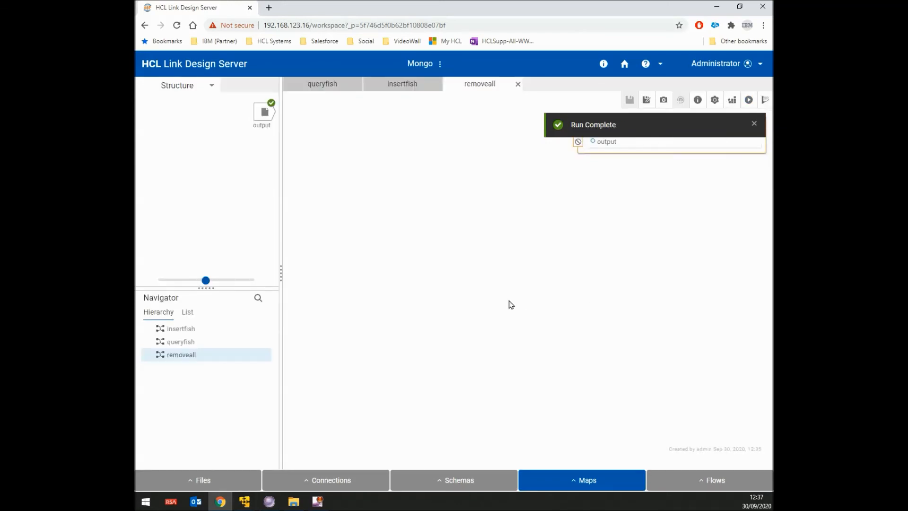
click(246, 504)
Rerun myCursor = db.fish.find({}) to confirm the fish collection is now empty.
mouse_move(245, 504)
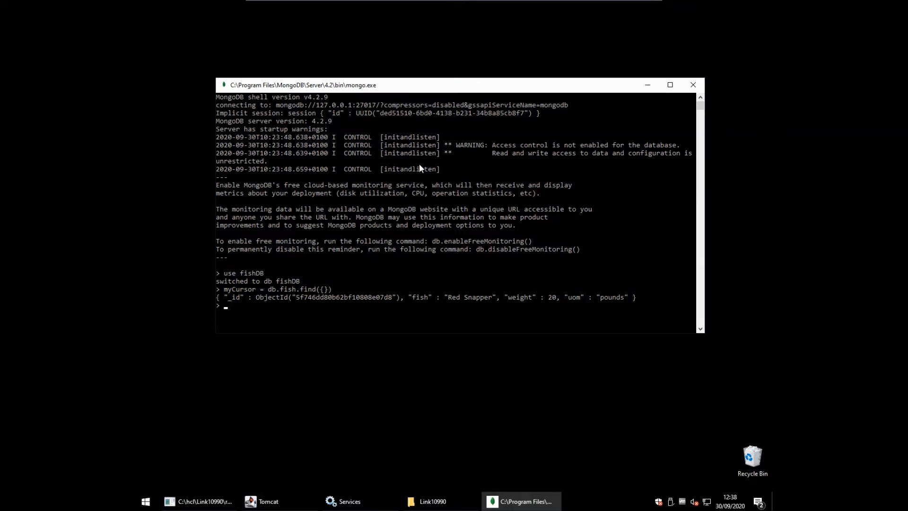
key(Up)
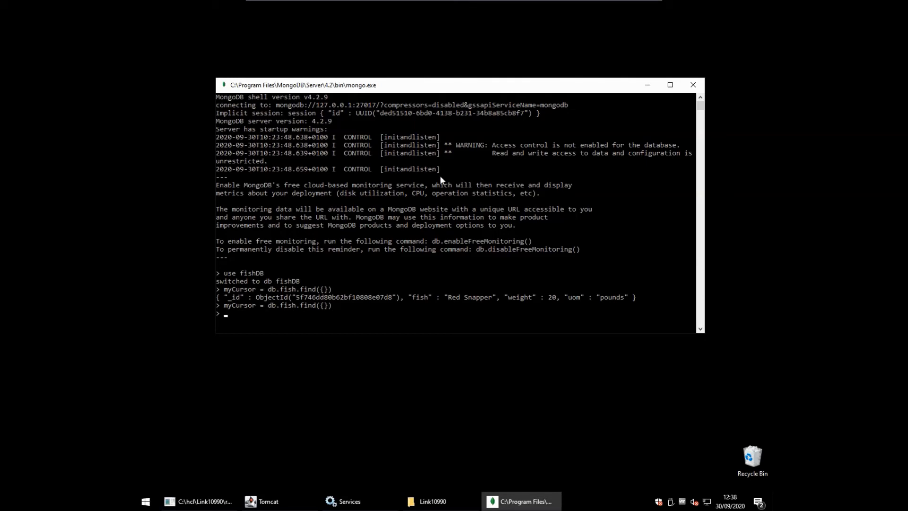
click(627, 7)
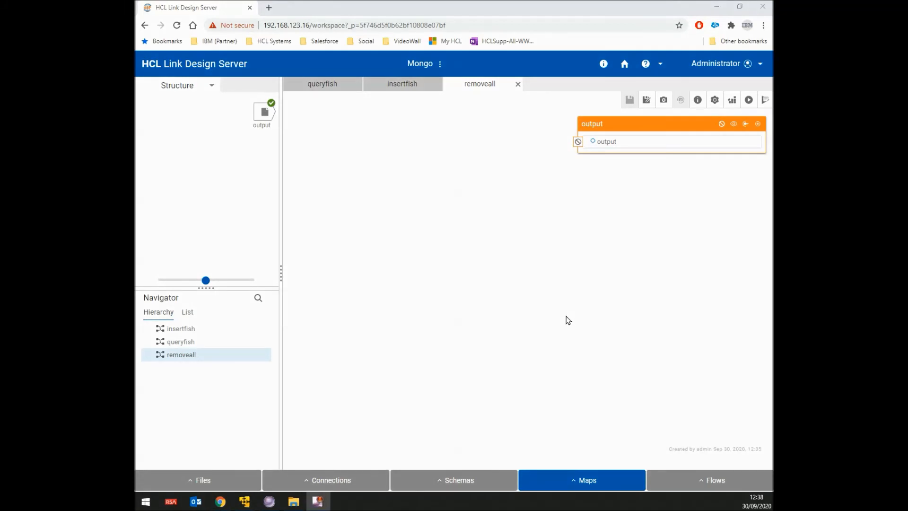
Close the removeall, insertfish and queryfish map tabs.
click(519, 85)
click(519, 86)
click(437, 86)
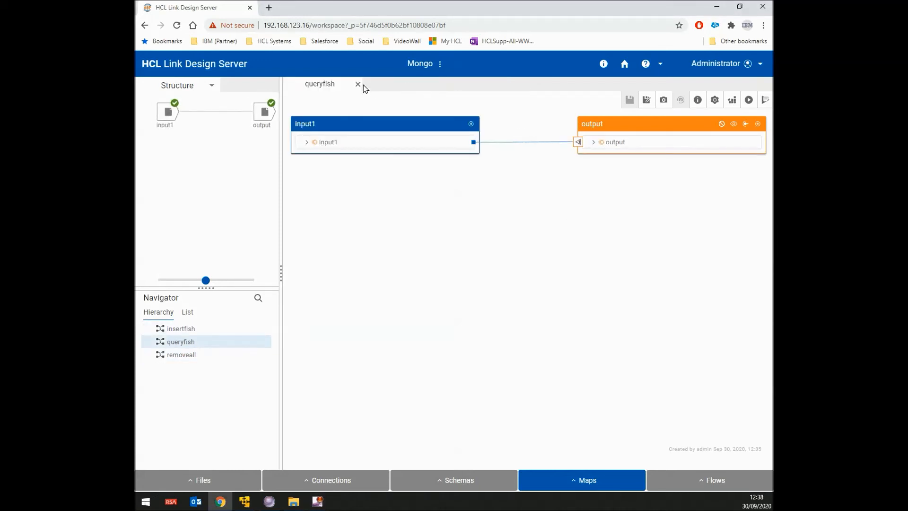
click(358, 85)
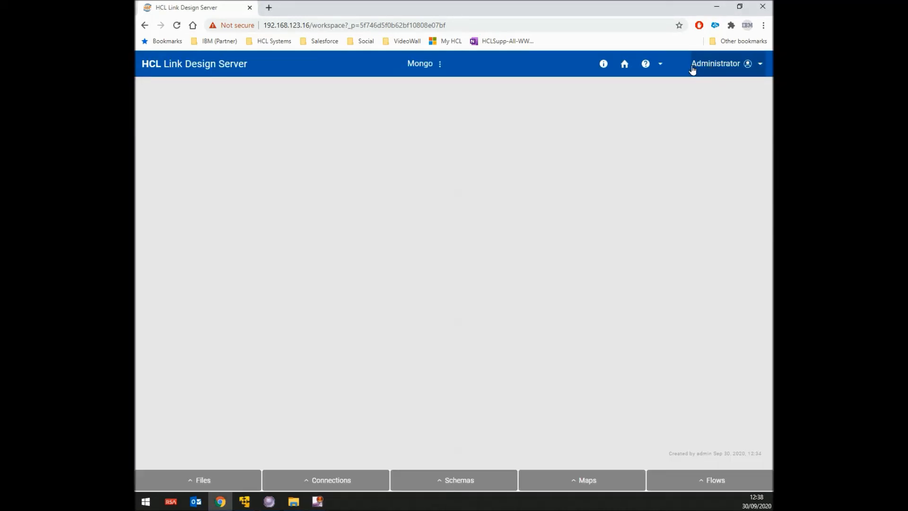
Permanently delete the Mongo project from the home page's Projects list.
click(625, 64)
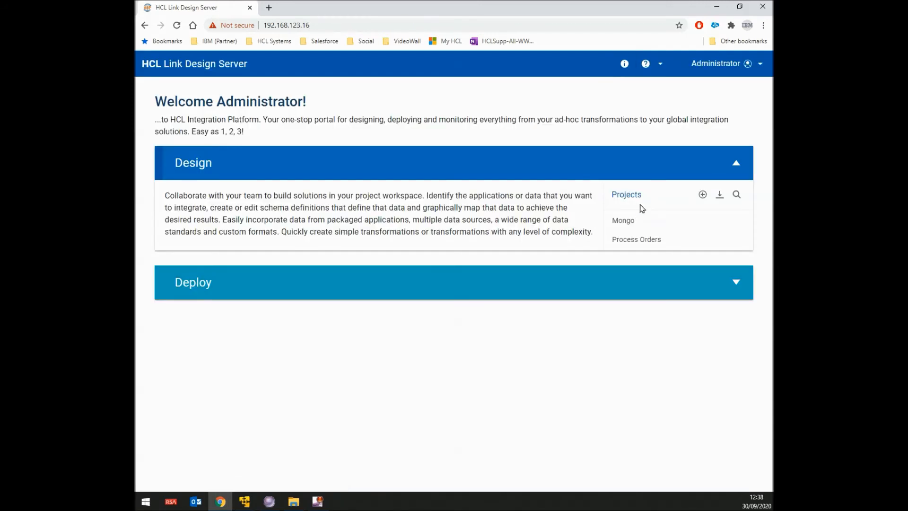
right_click(632, 222)
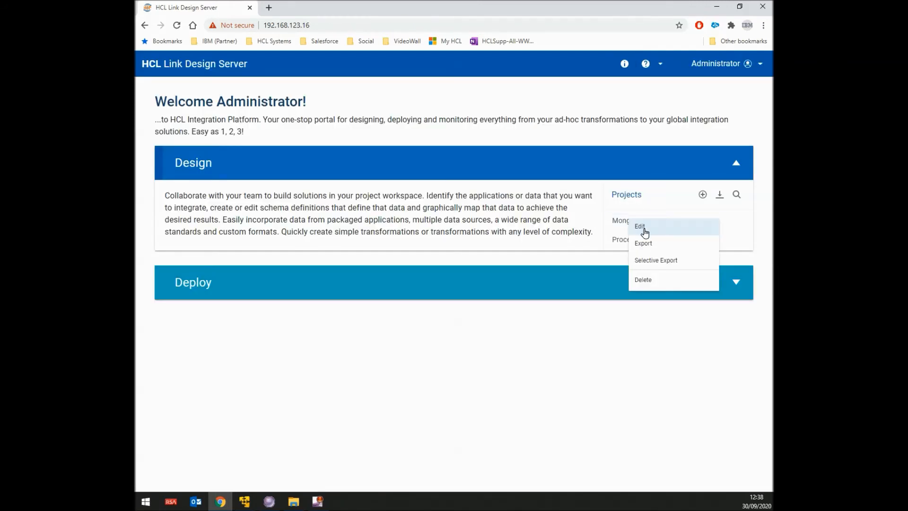
click(656, 280)
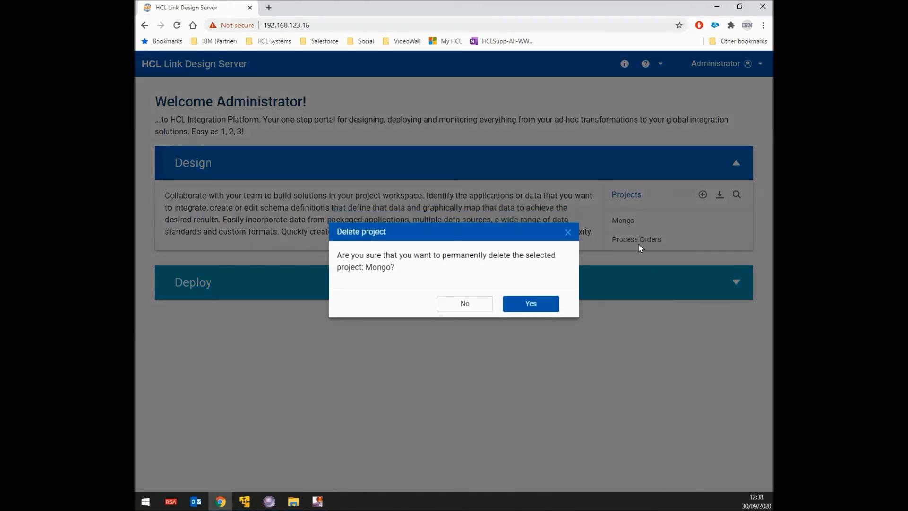
click(545, 306)
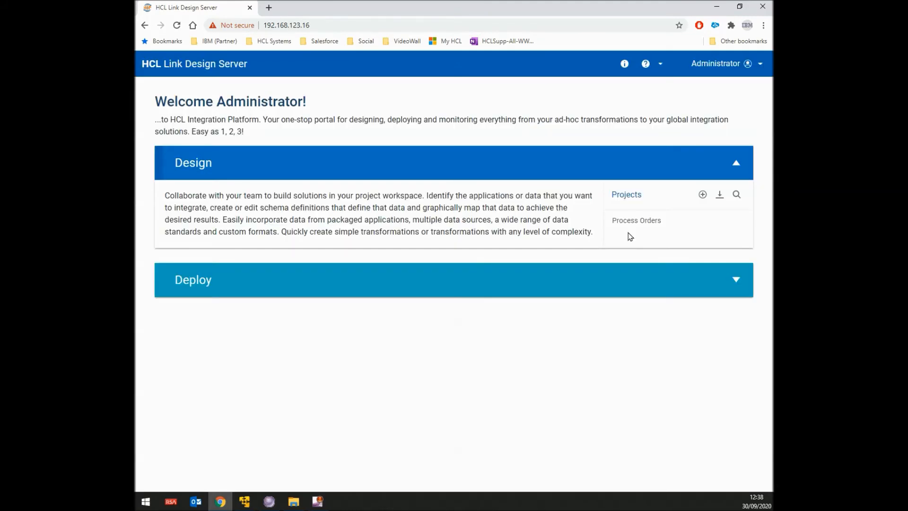
Remove Mongo from the Extender Navigator without deleting disk contents, then close Design Studio.
click(266, 505)
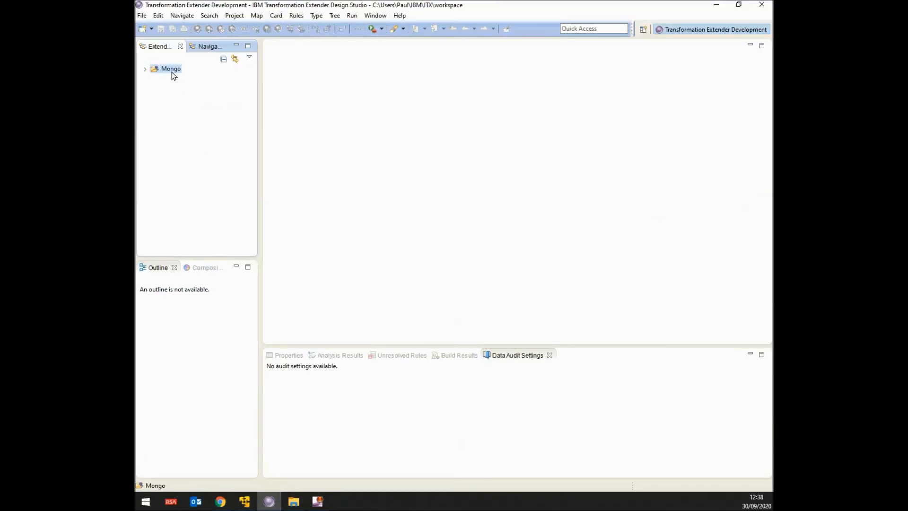
right_click(172, 74)
click(202, 151)
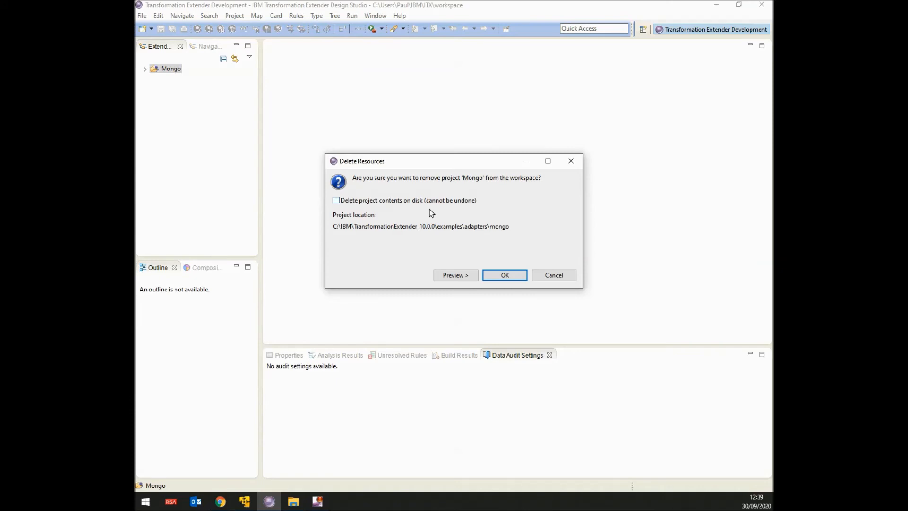
click(506, 275)
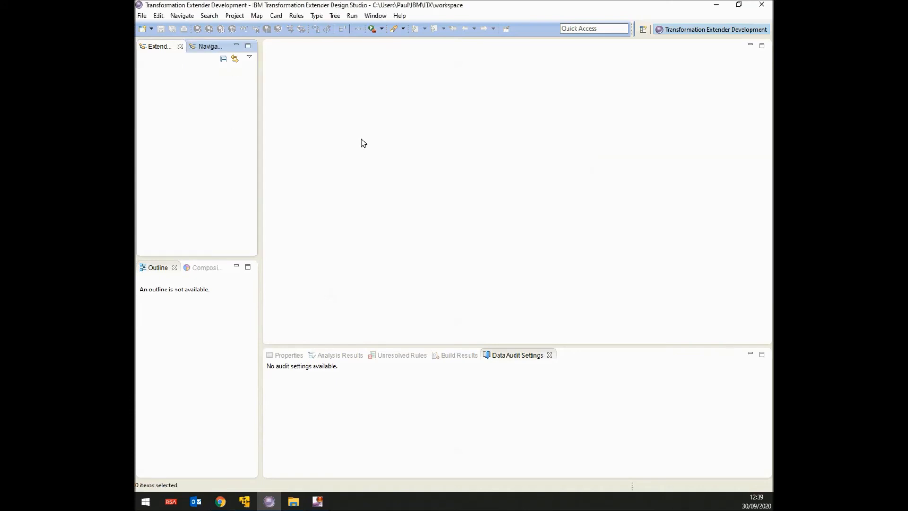
click(762, 6)
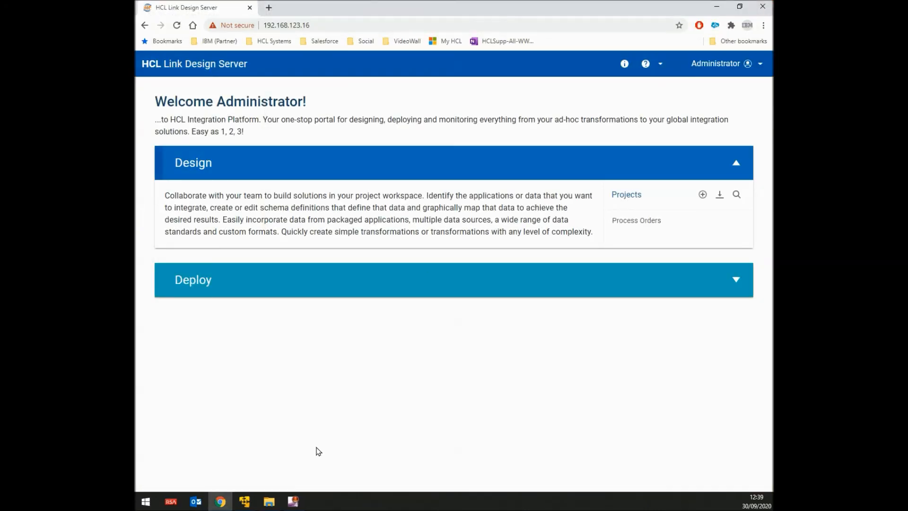
Delete Mongo.zip, Mongo.dtxdeployment and .project from the mongo folder, confirming each deletion.
click(269, 501)
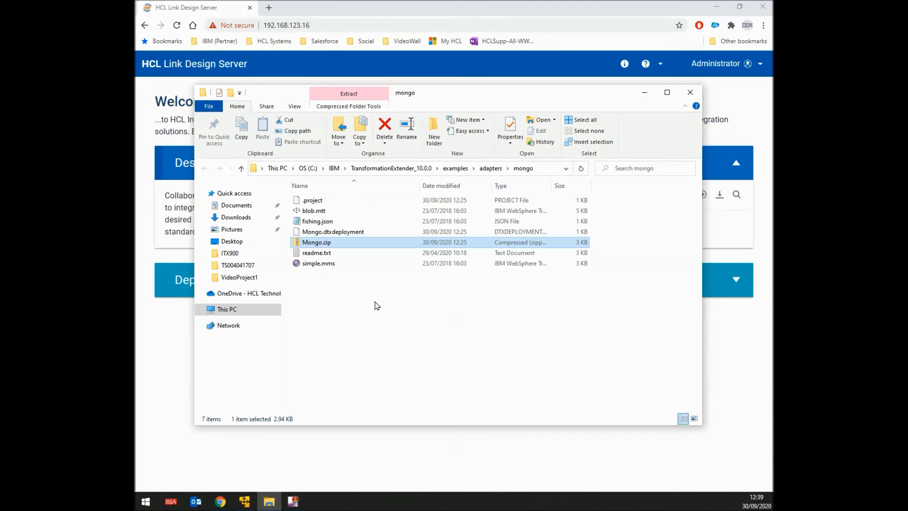
key(Up)
key(Down)
key(ctrl+Up)
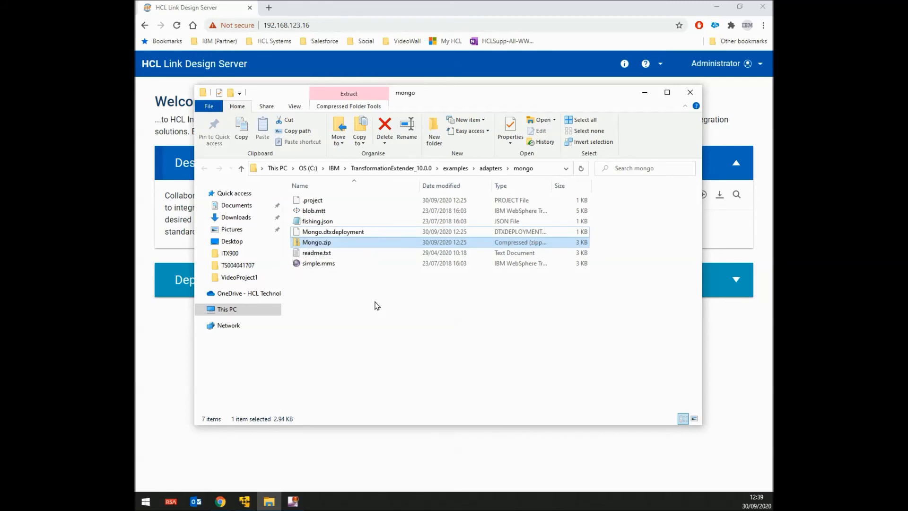
key(Delete)
key(Return)
key(Up)
key(Delete)
key(Return)
key(Home)
key(Delete)
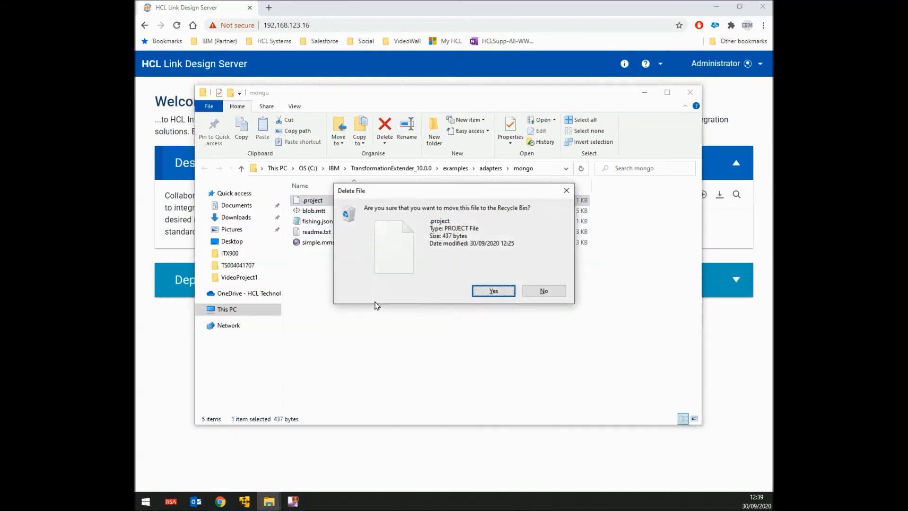
key(Return)
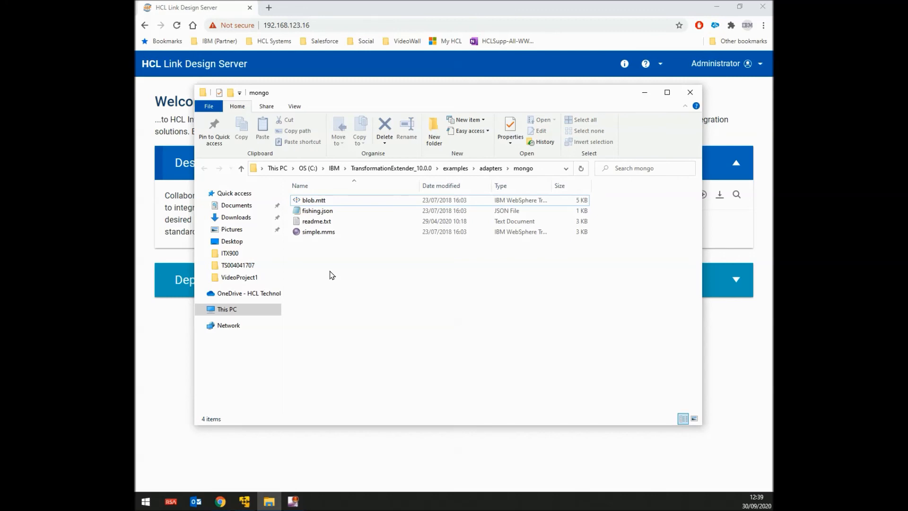
Compress all four remaining files into a new zipped folder named mongo.zip.
key(ctrl+a)
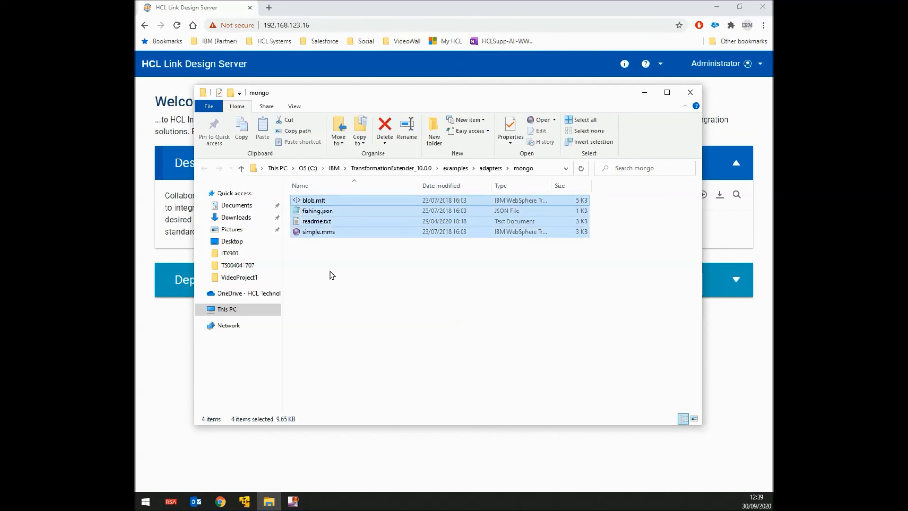
right_click(324, 215)
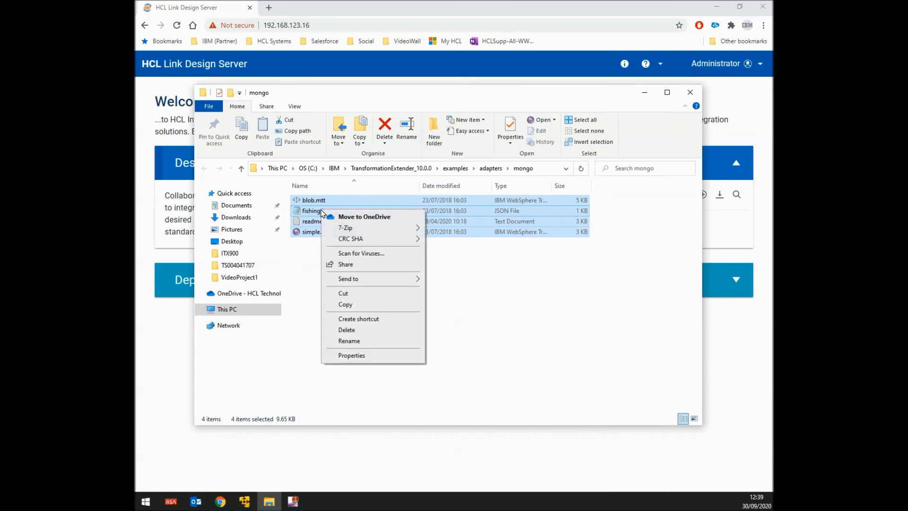
mouse_move(342, 227)
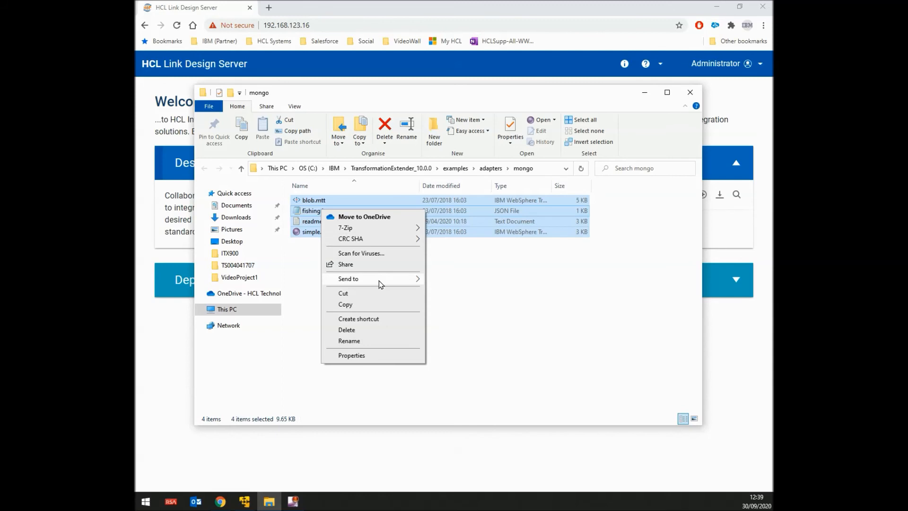
mouse_move(381, 282)
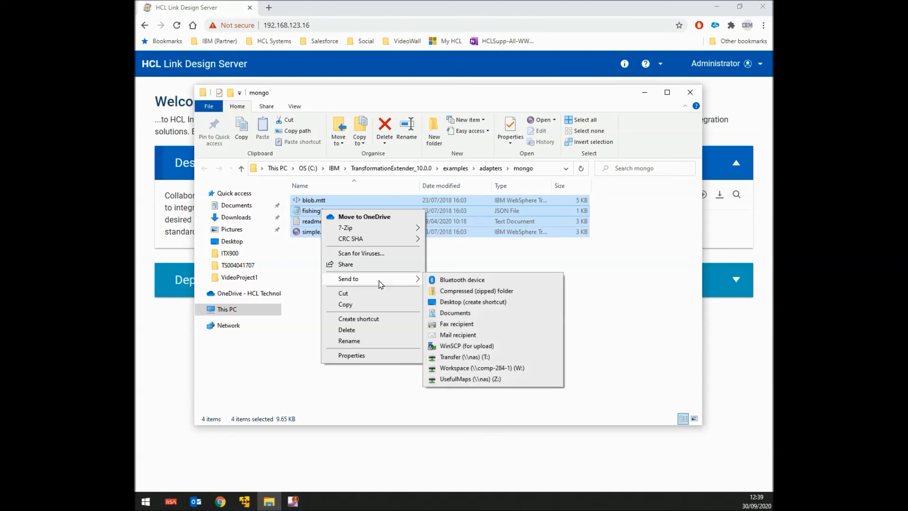
click(467, 294)
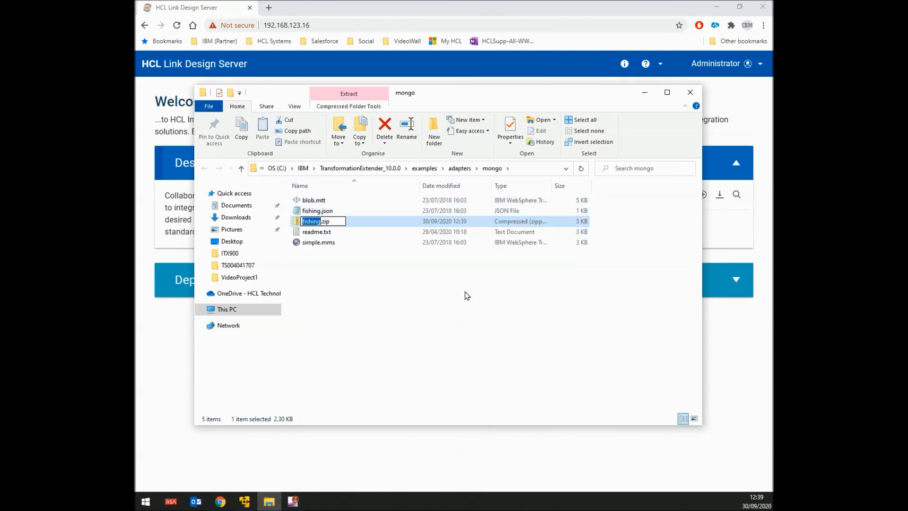
text(mongo)
key(Return)
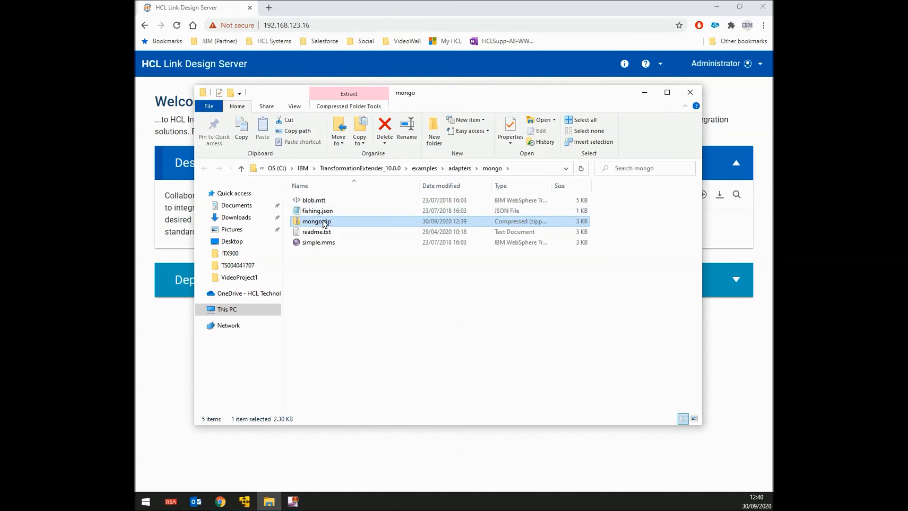
click(647, 94)
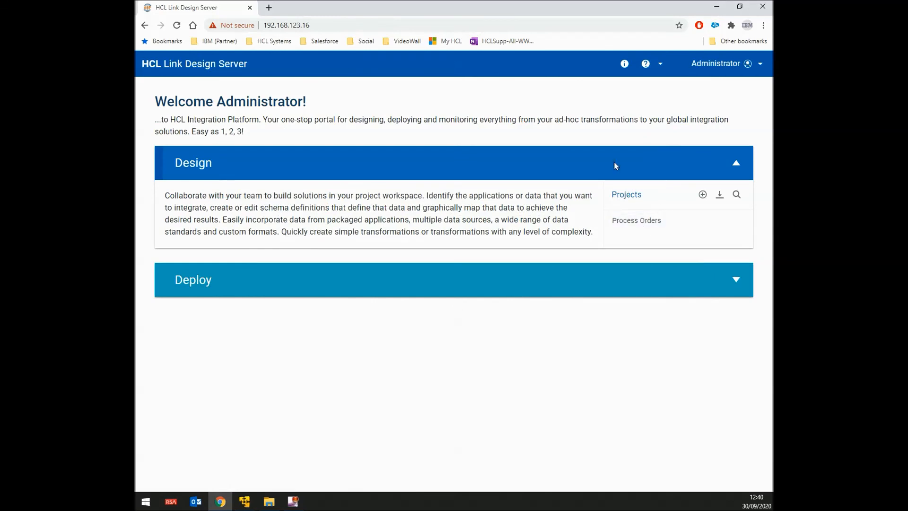
Import mongo.zip from disk as the new mongo project.
click(720, 194)
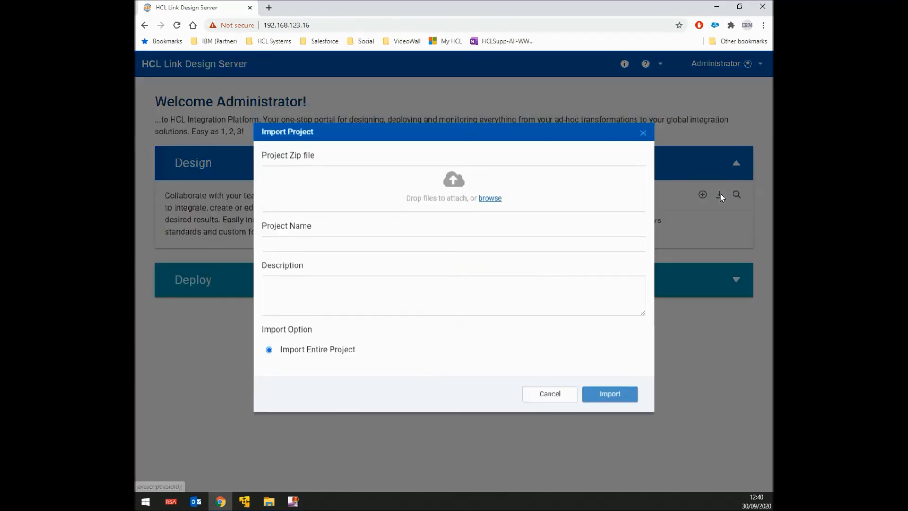
click(495, 203)
double_click(259, 76)
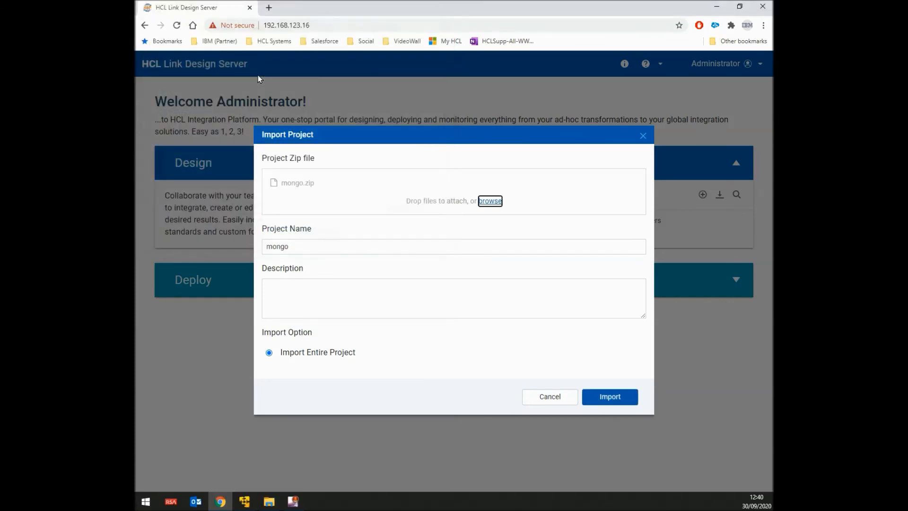
click(606, 401)
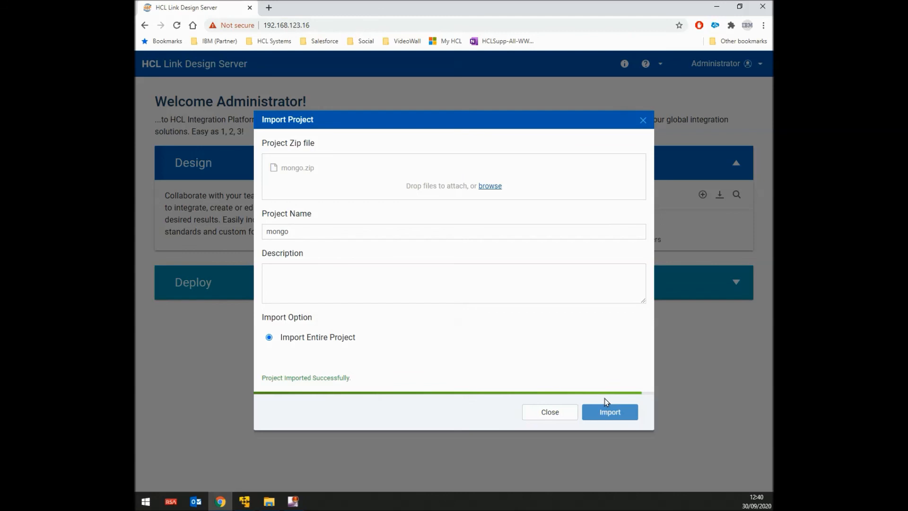
click(558, 414)
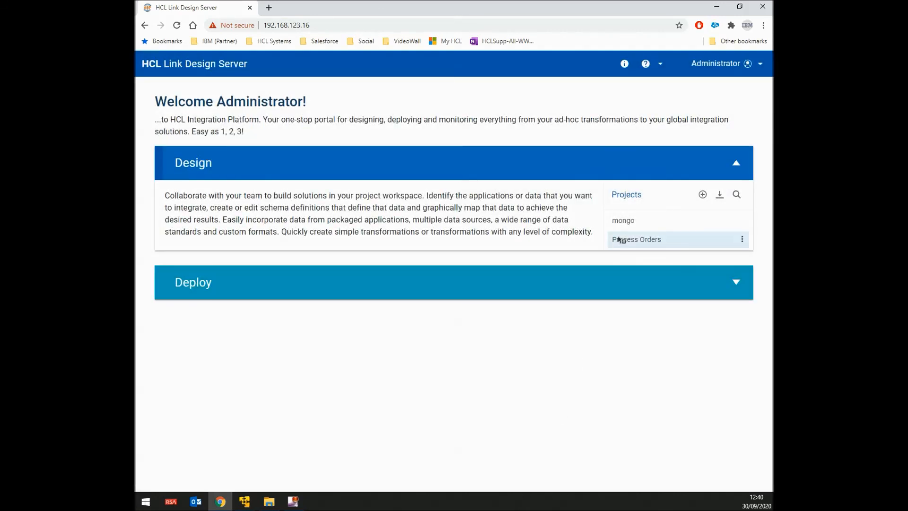
Open the mongo project to verify its removeall, queryfish and insertfish maps.
click(627, 222)
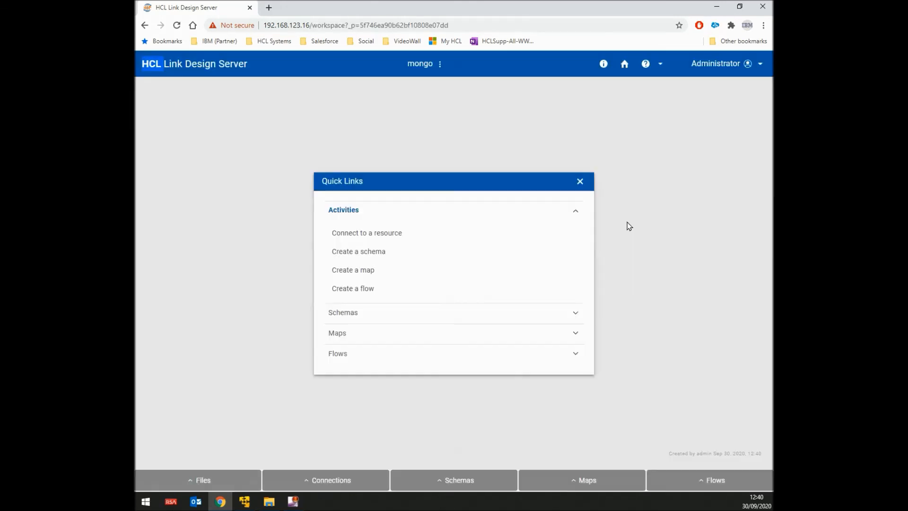
click(585, 477)
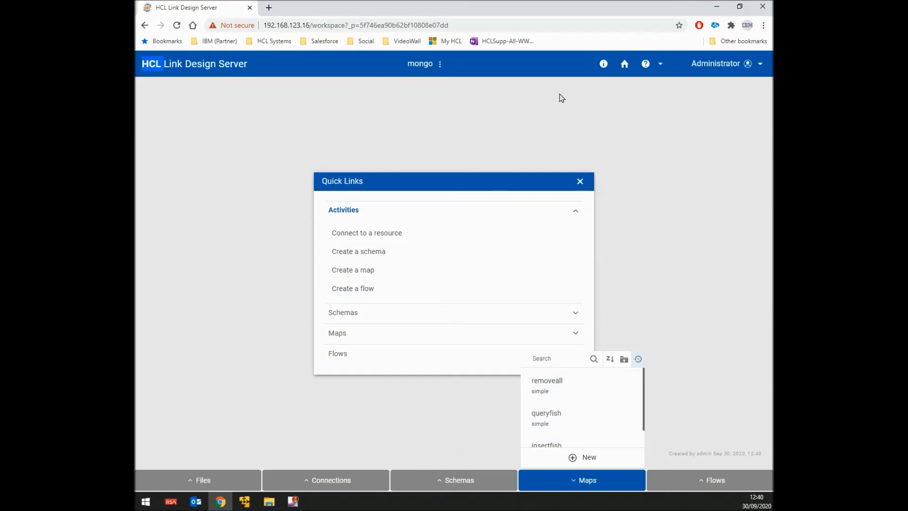
click(625, 64)
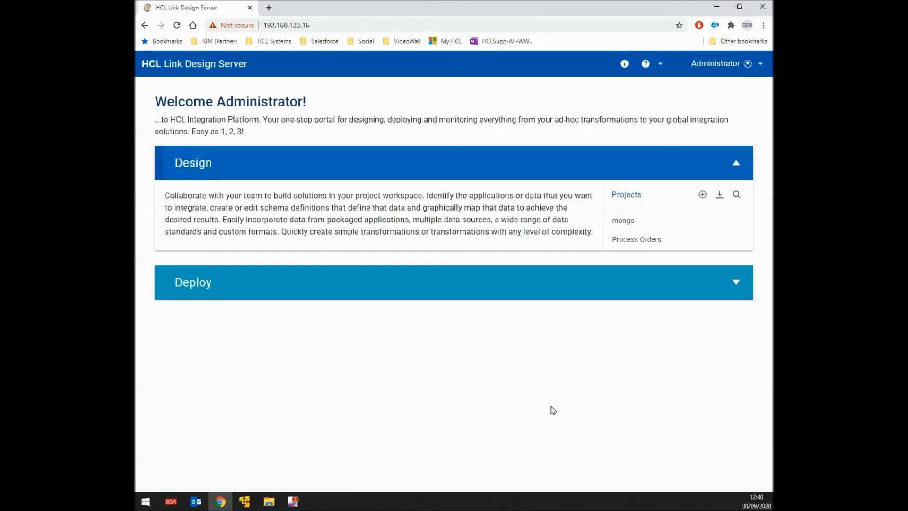